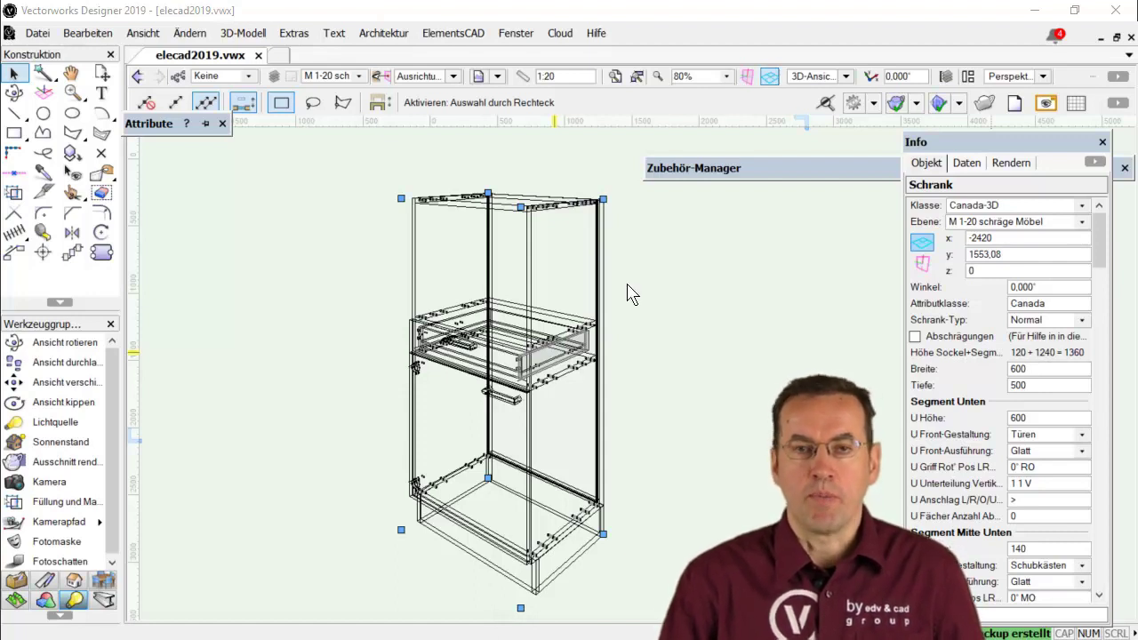
Open the Bohrbilder drill-pattern dialog for the kitchen cabinet from its context menu
right_click(601, 217)
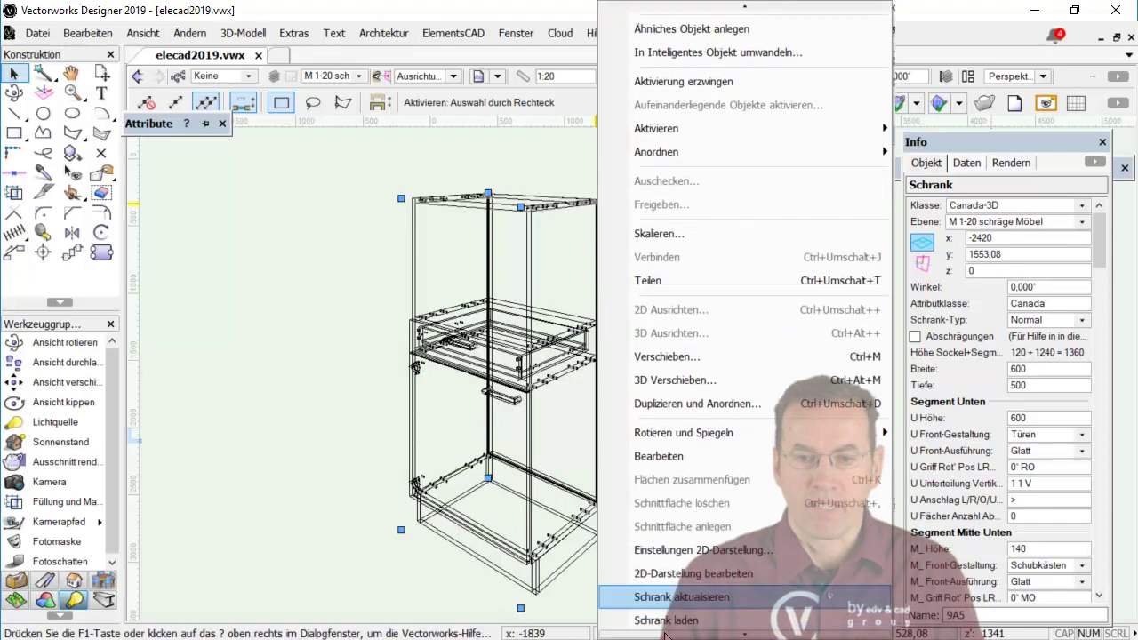
click(671, 556)
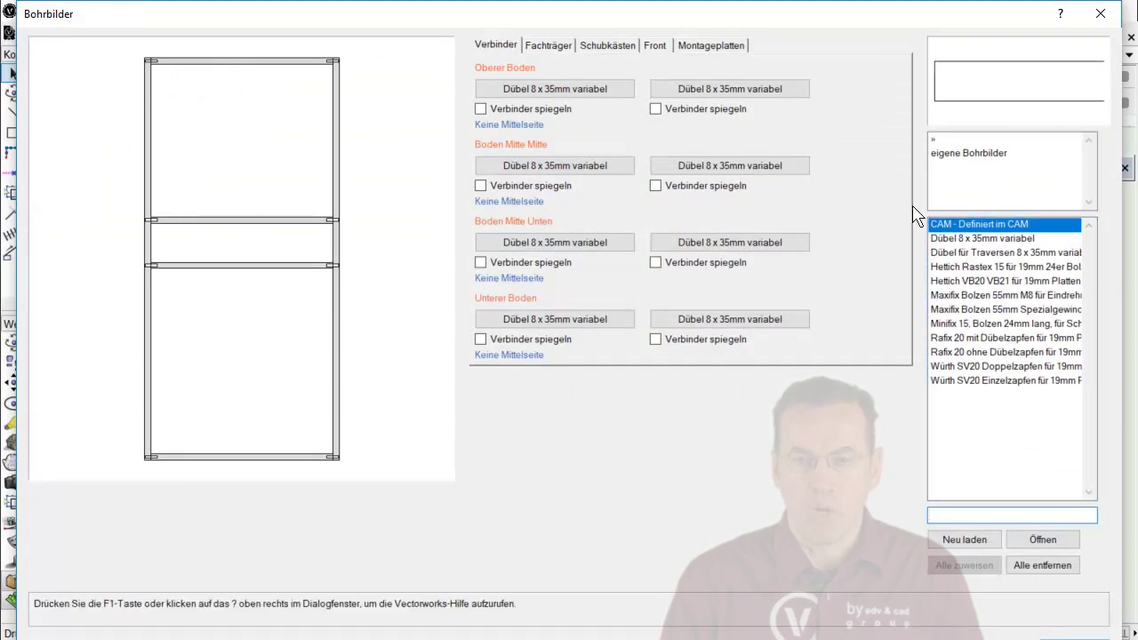
Replace all Dübel 8 x 35mm connectors with Hettich Rastex 15 and open its definition for editing
click(978, 240)
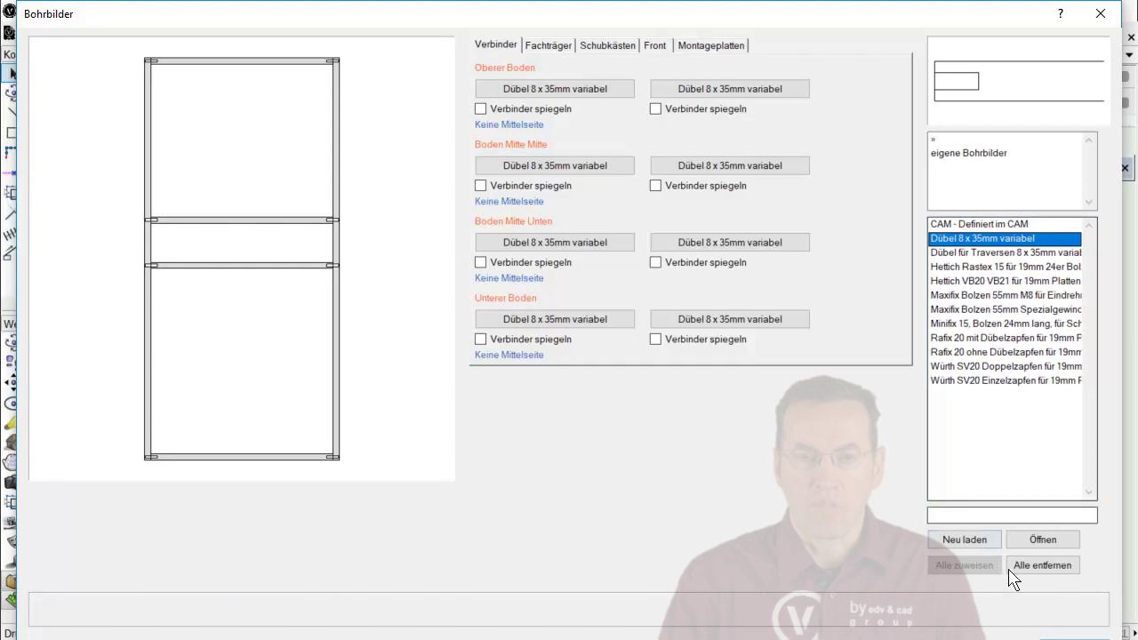
click(1045, 572)
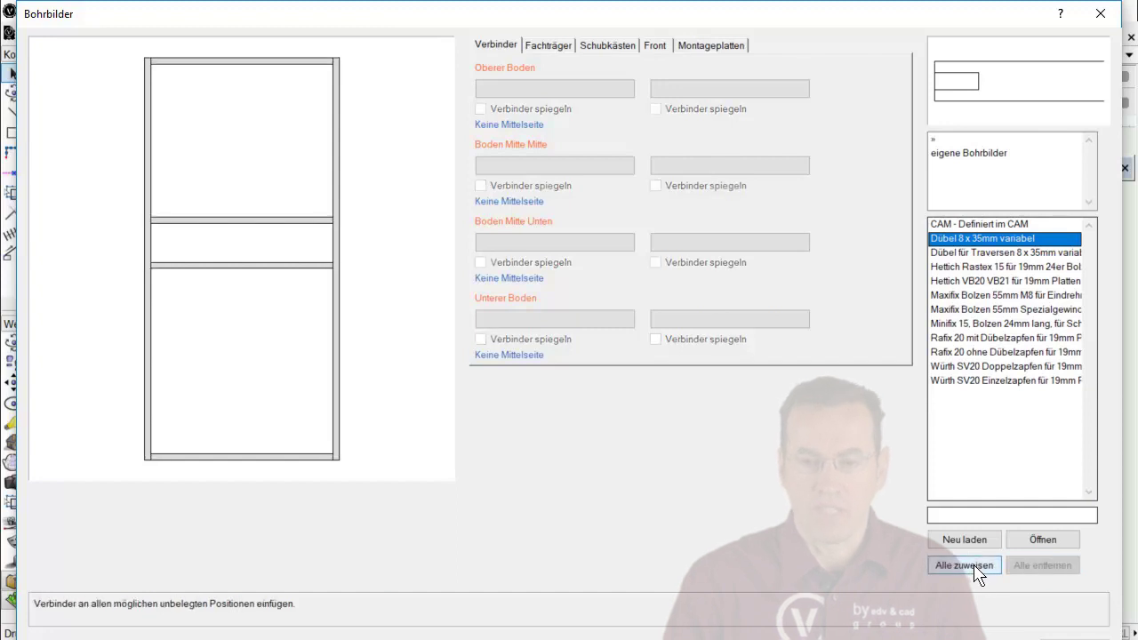
click(957, 258)
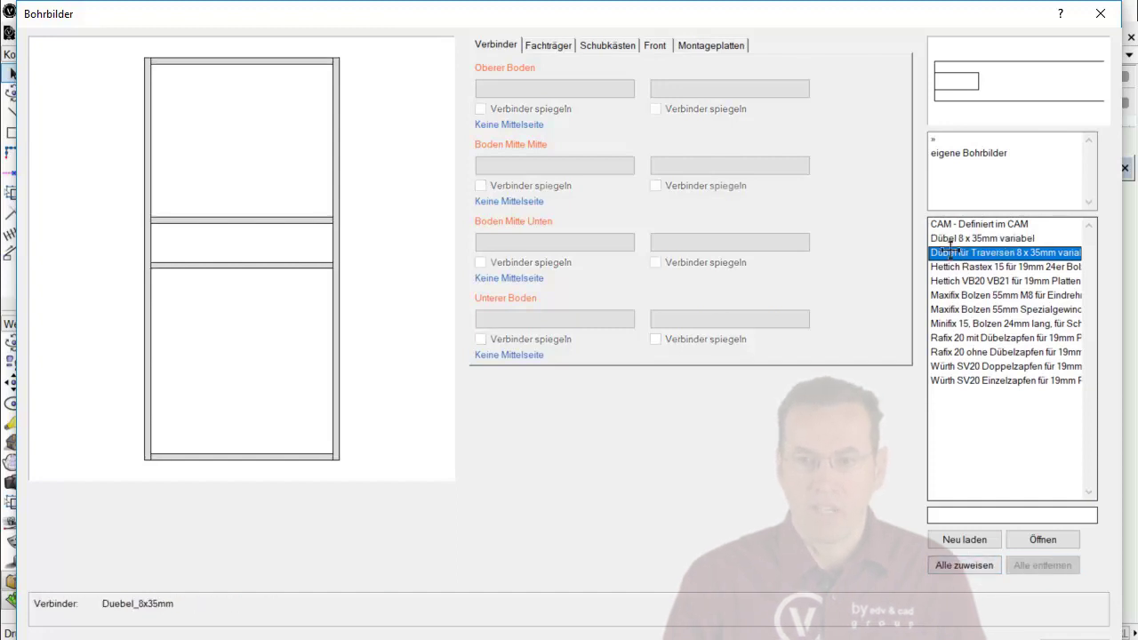
click(970, 267)
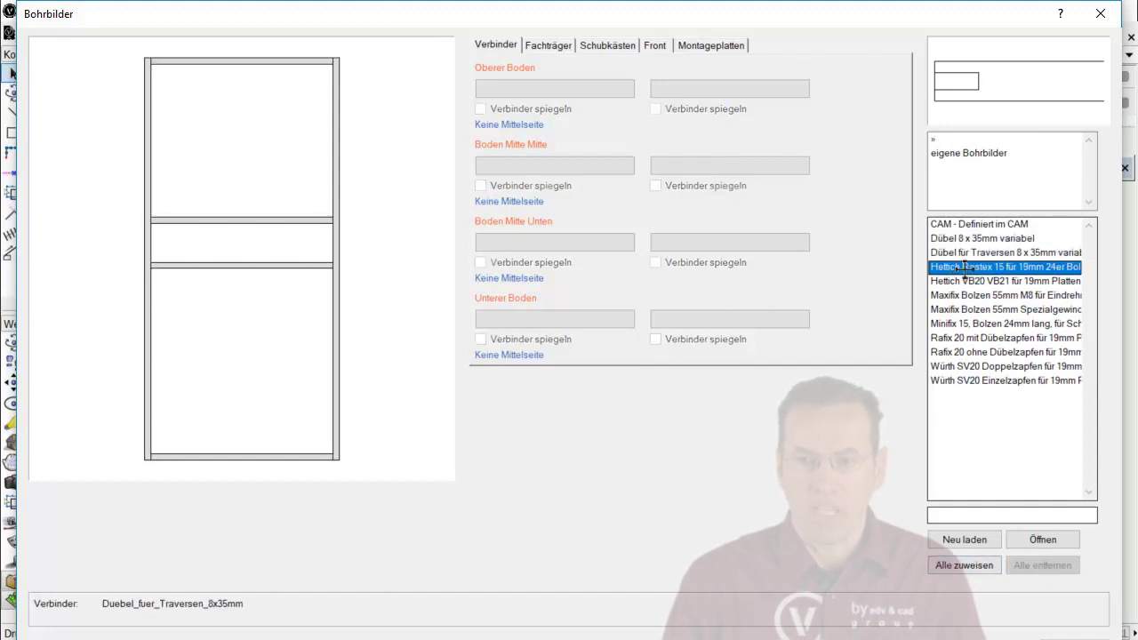
click(974, 569)
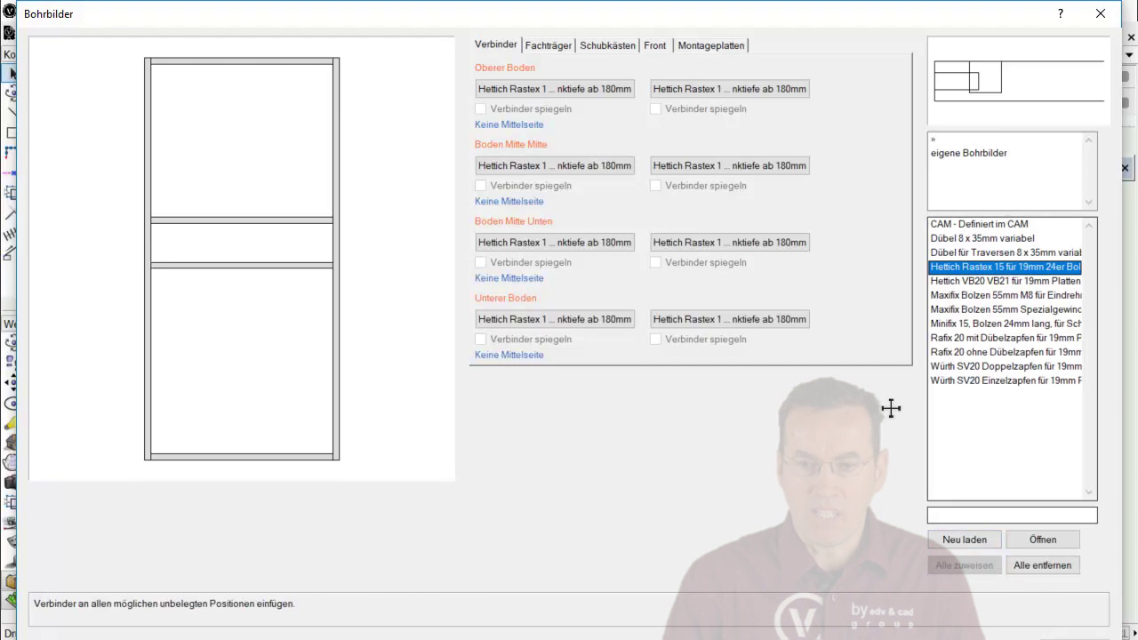
click(1044, 541)
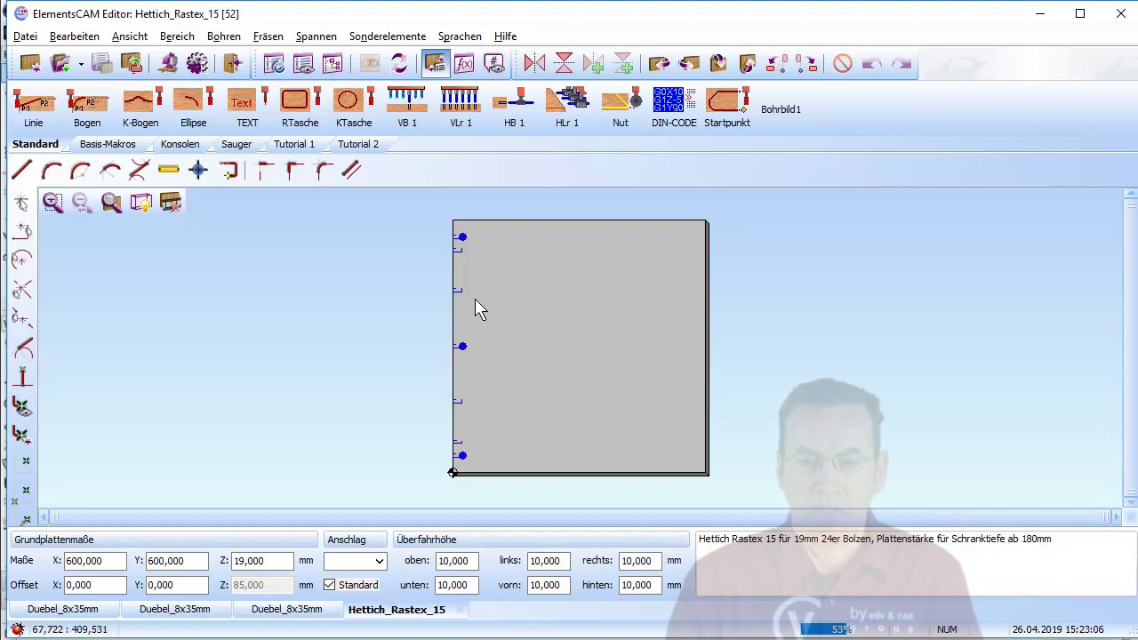
mouse_move(457, 293)
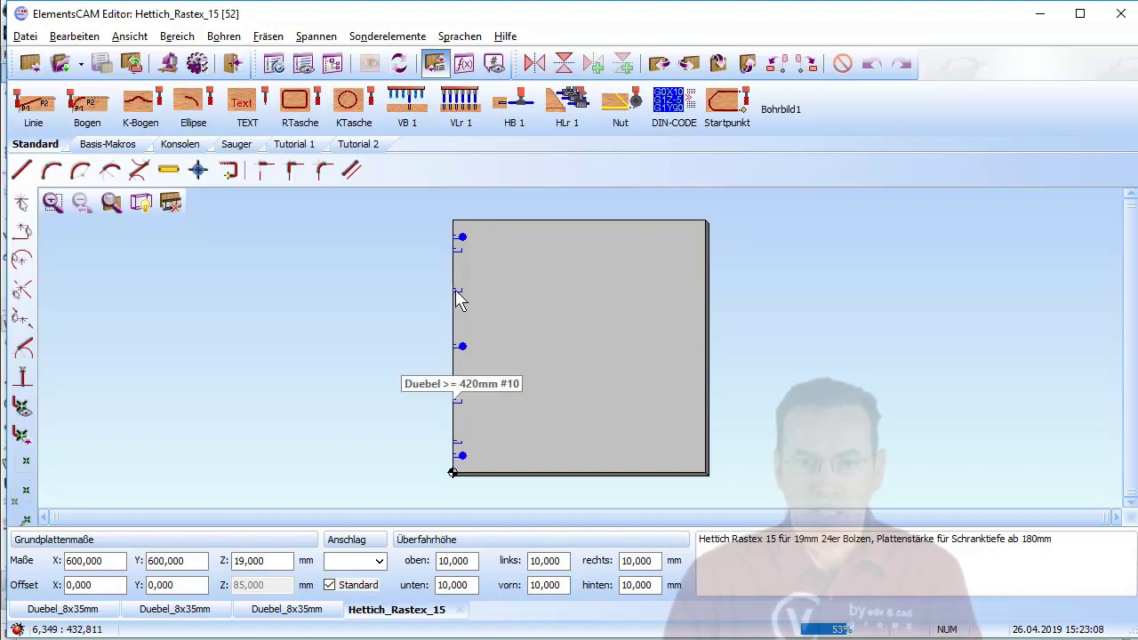
Inspect a Rastex dowel hole's Bedingung (_DimY >=420) and close the editor unchanged
click(455, 294)
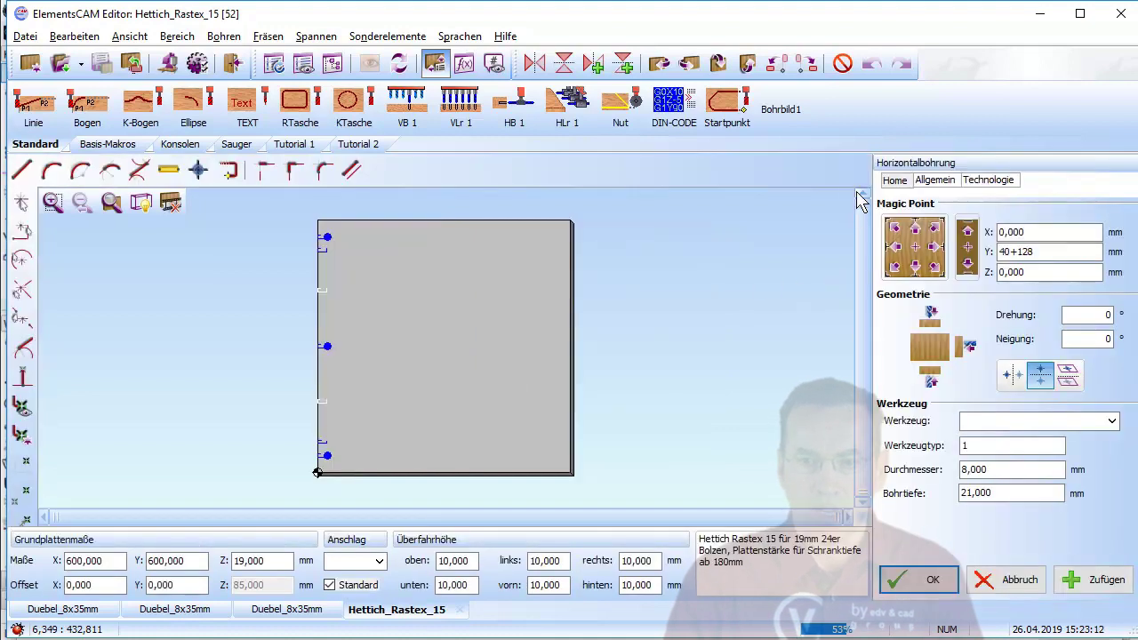
click(935, 180)
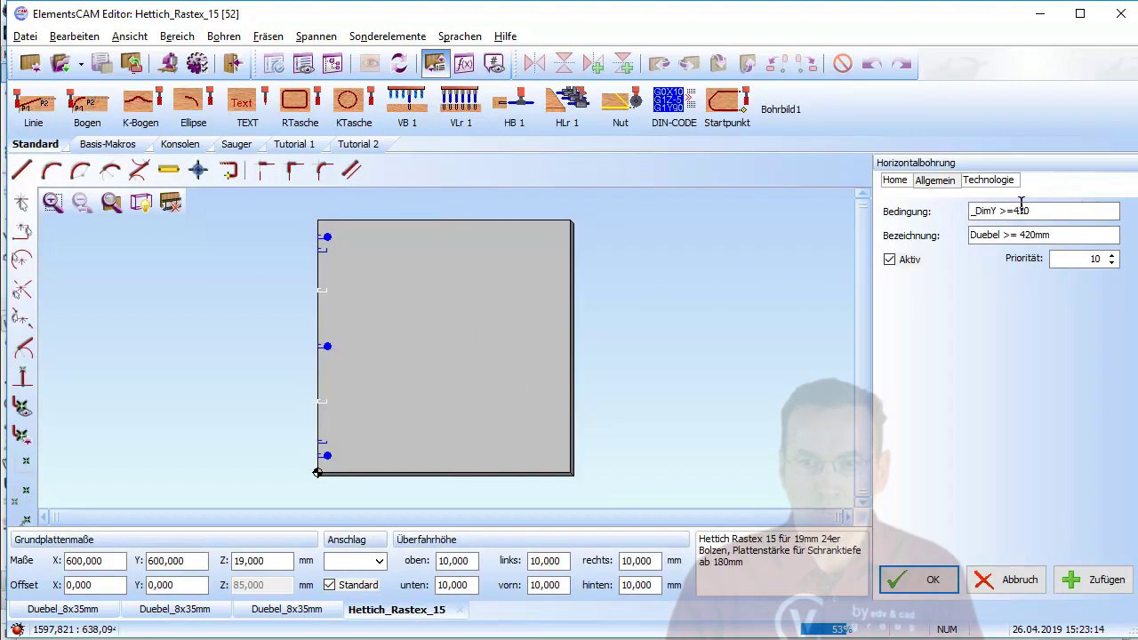
click(1014, 578)
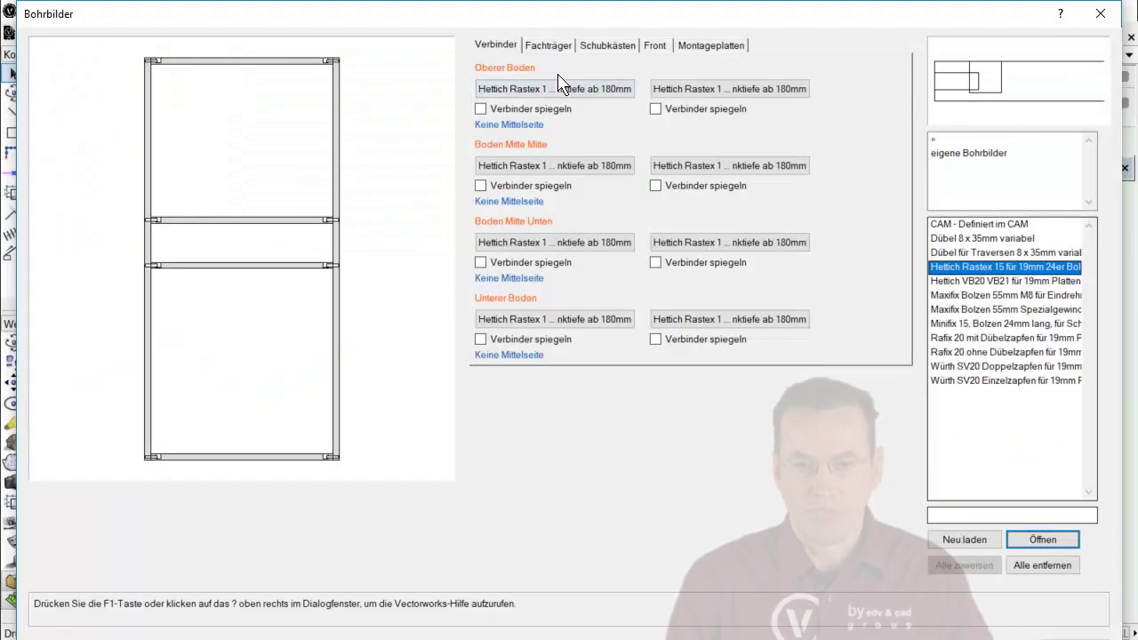
Browse the Zargenfuehrungssysteme and Schubladenfuehrungssysteme drawer-runner patterns, then view the Front settings
click(610, 49)
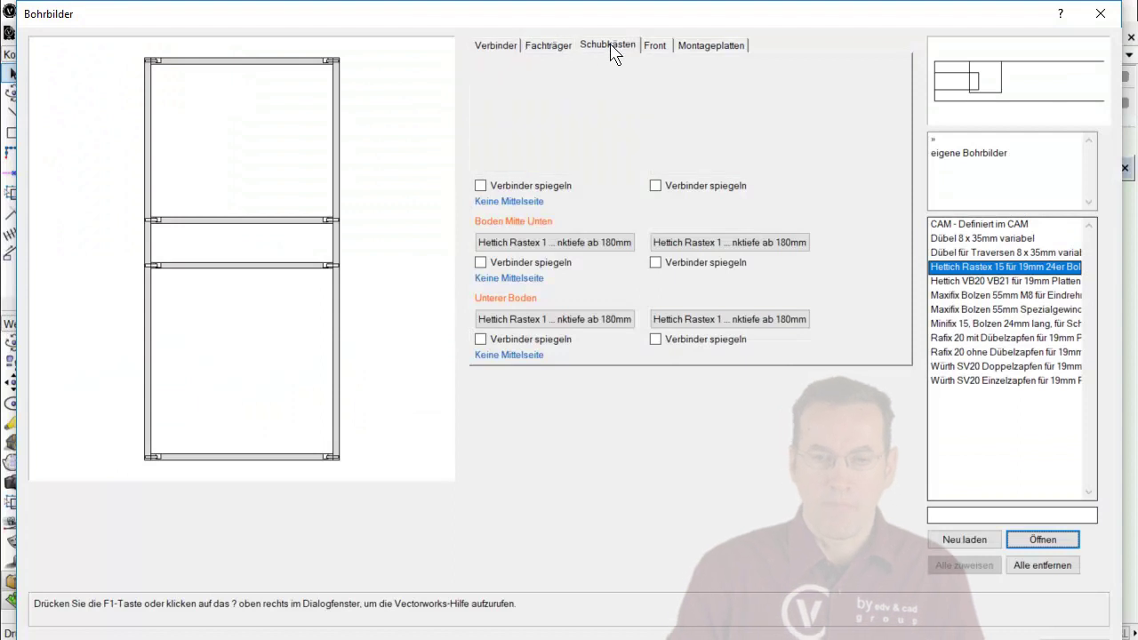
double_click(959, 153)
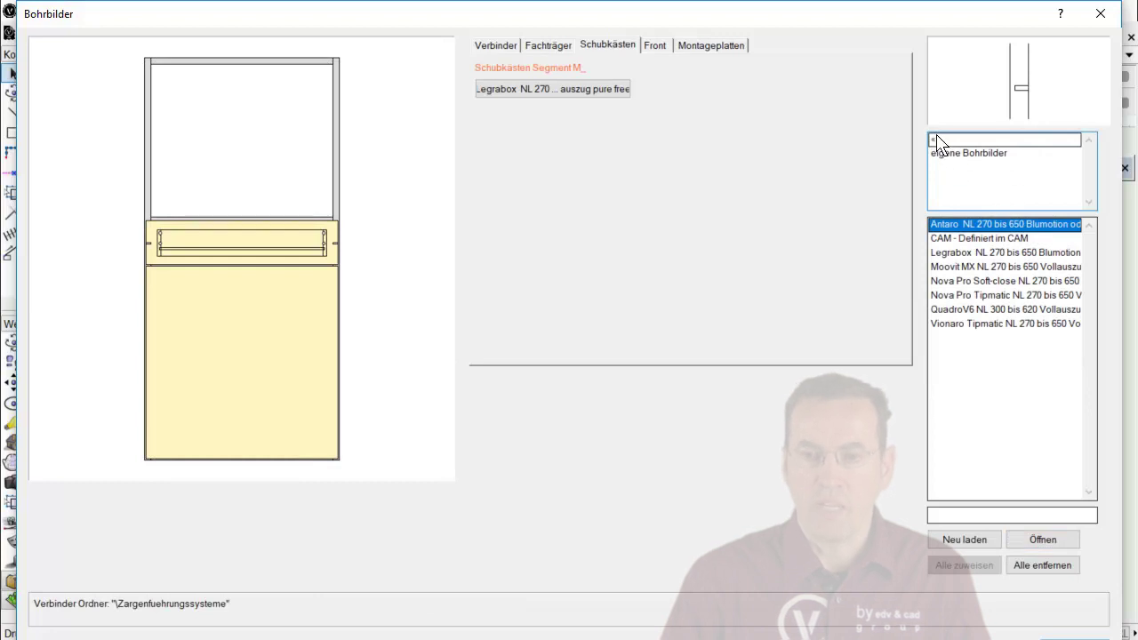
double_click(934, 139)
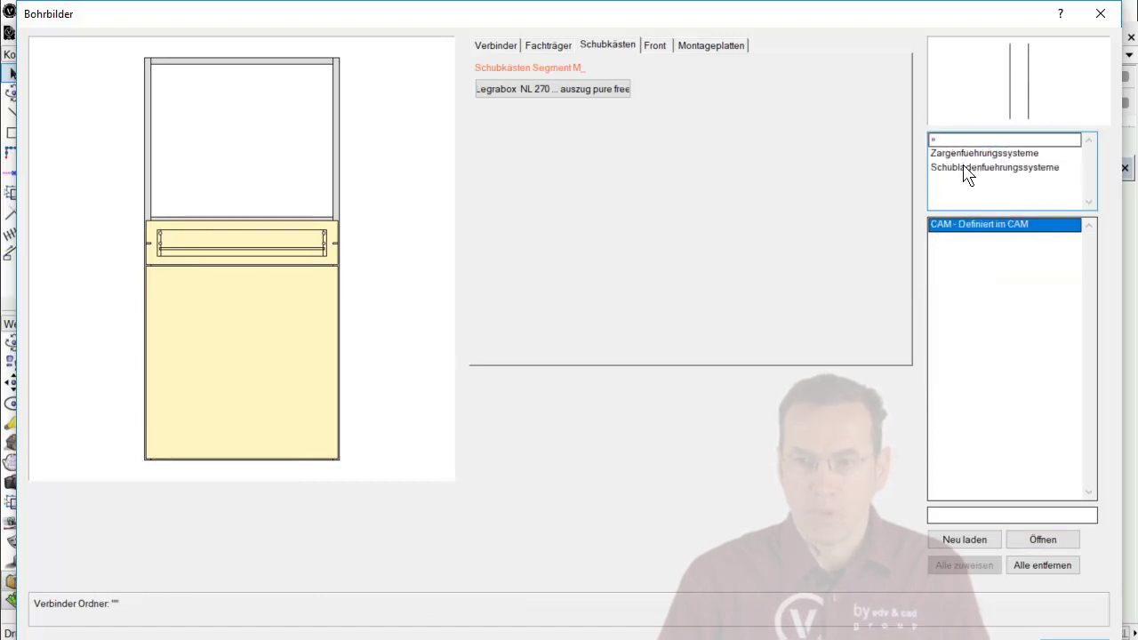
double_click(963, 167)
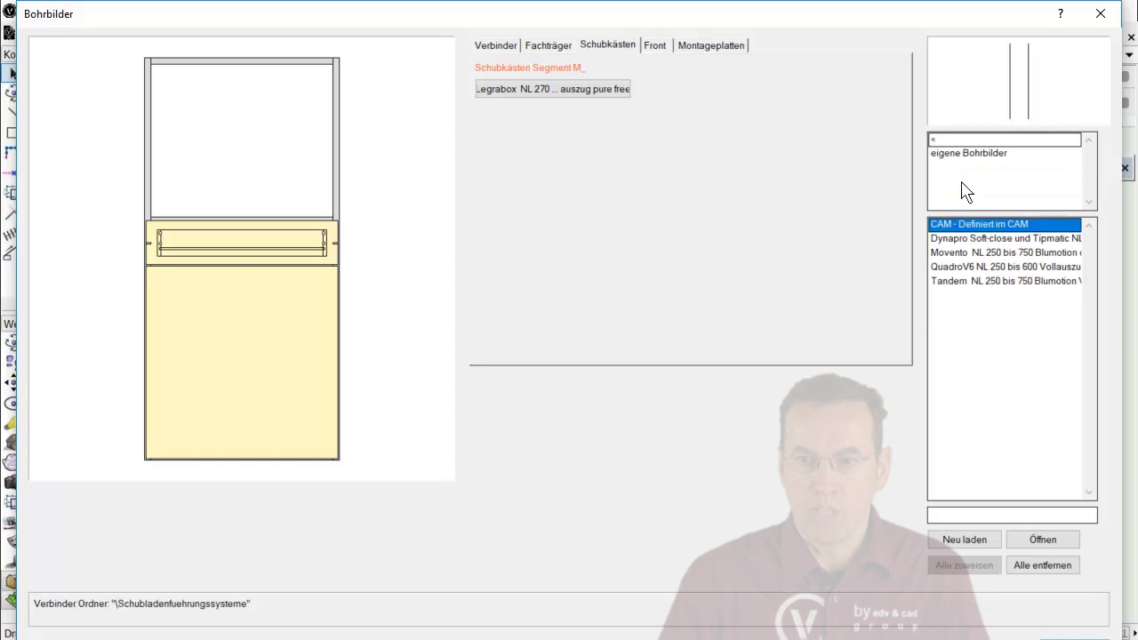
click(656, 45)
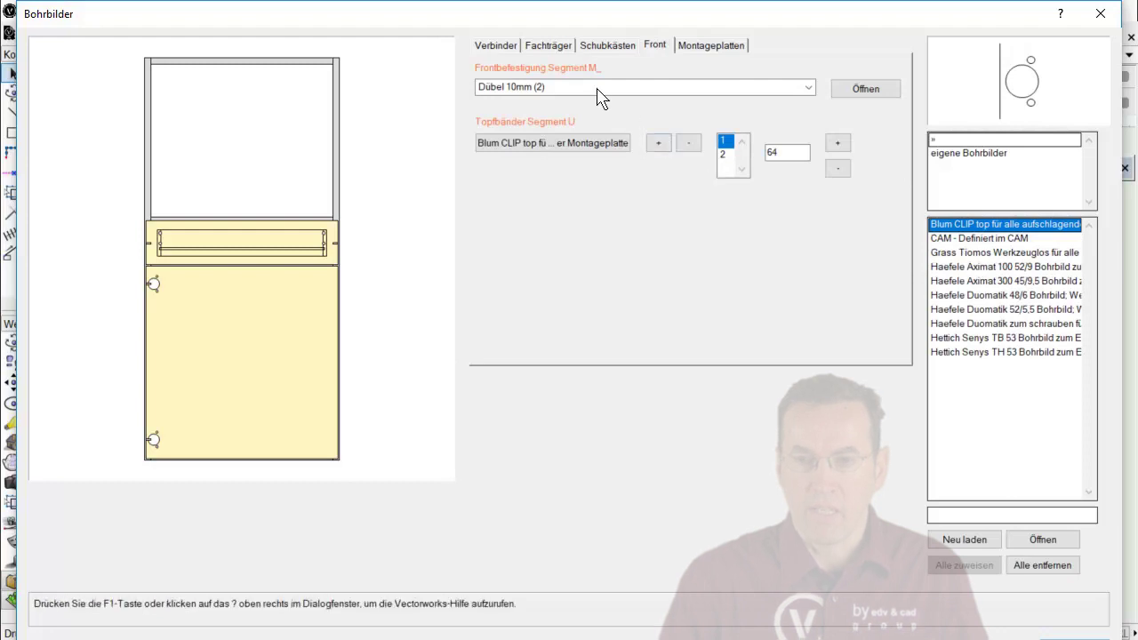
Review the Dübel 10mm (2) front fixing, Haefele Aximat 300 hinge and lower mounting-plate options
click(597, 87)
click(598, 88)
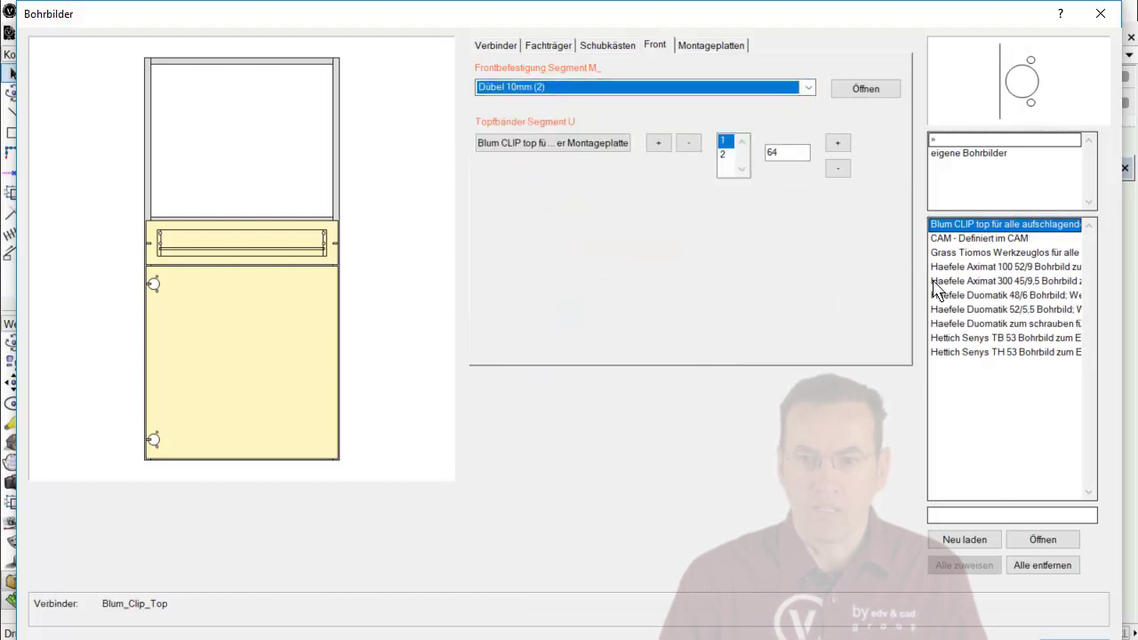
click(969, 281)
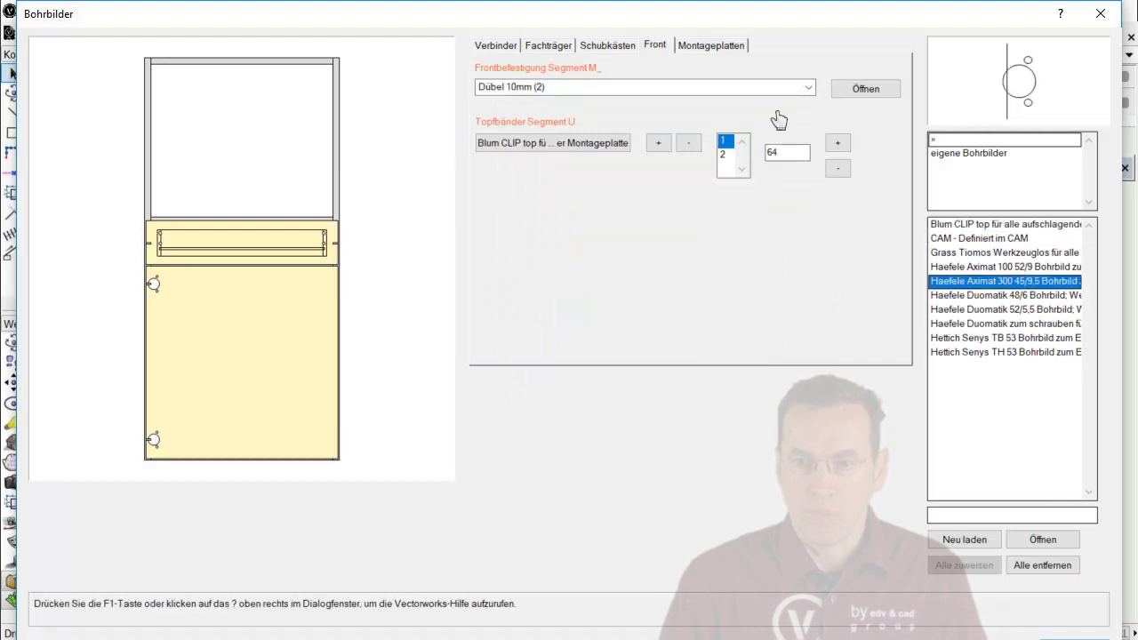
click(738, 46)
click(531, 96)
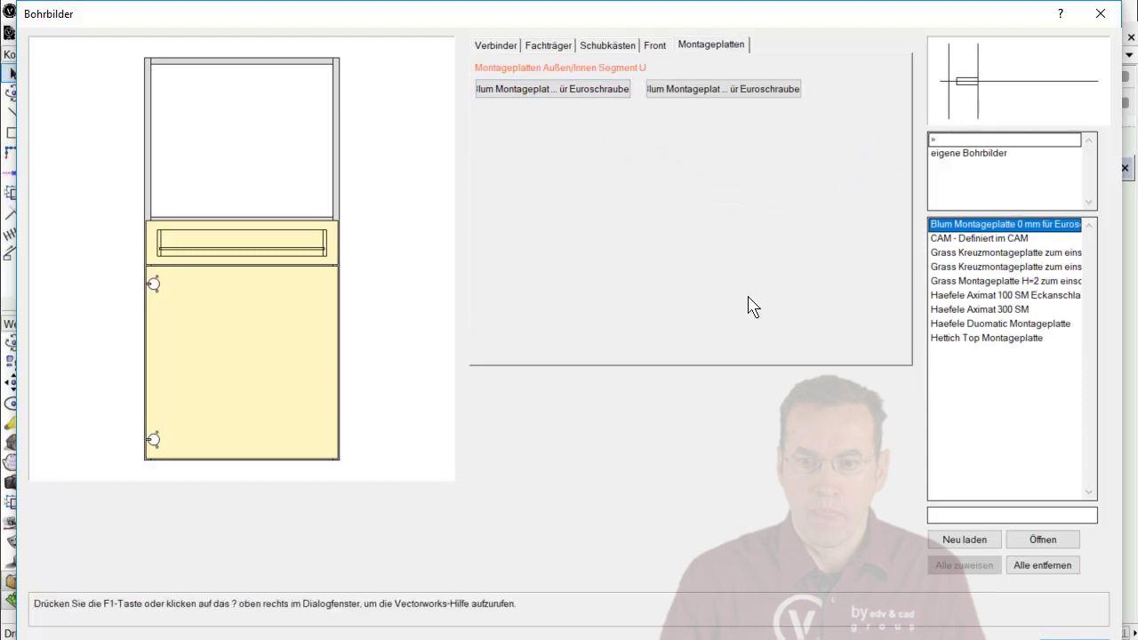
click(493, 47)
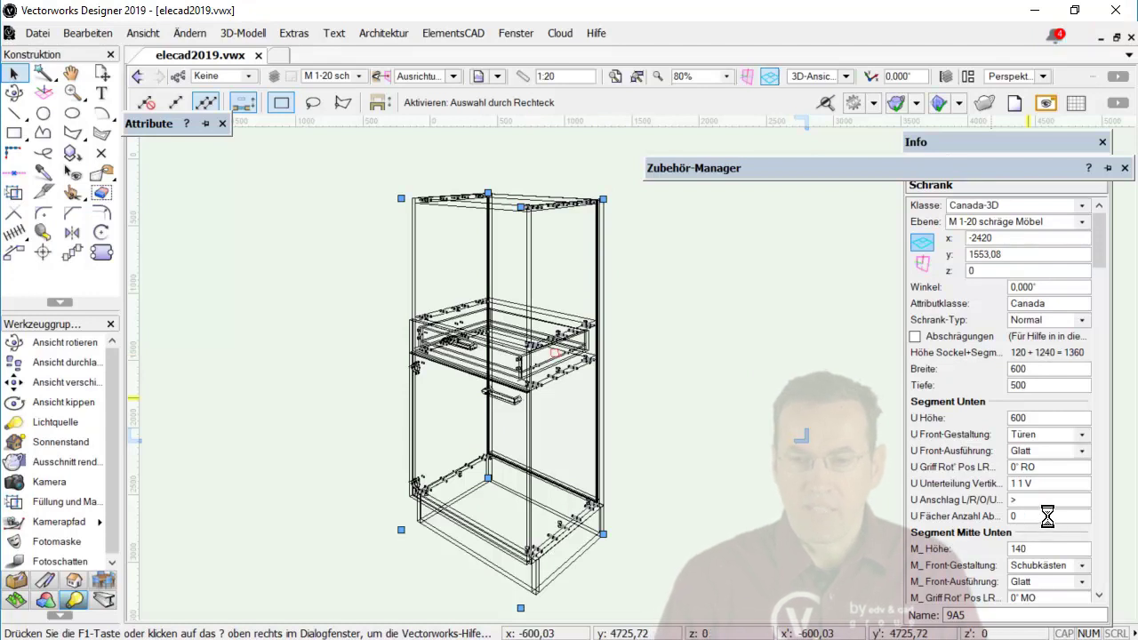
Set the lower segment's U Fächer Anzahl to 2 shelves in the Info palette
click(1002, 518)
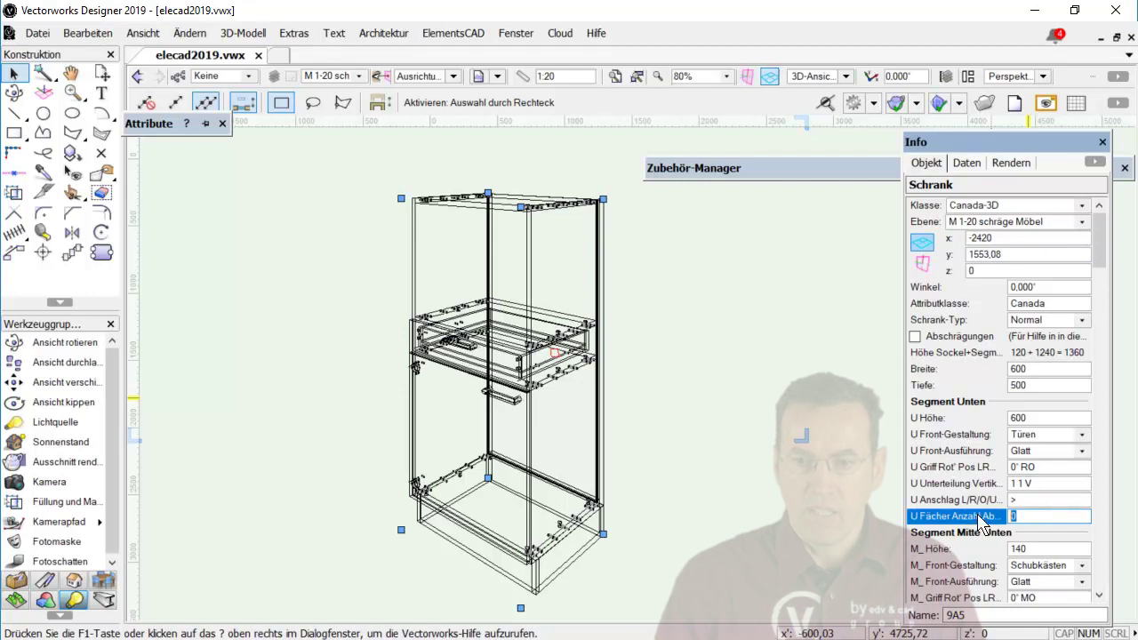
text(2)
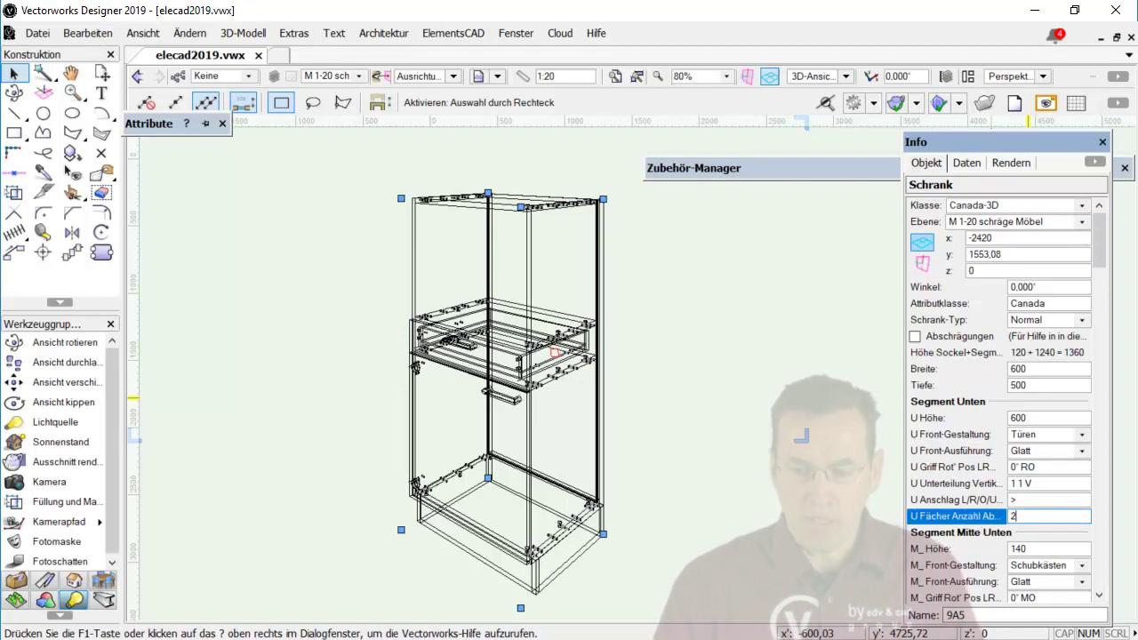
key(Return)
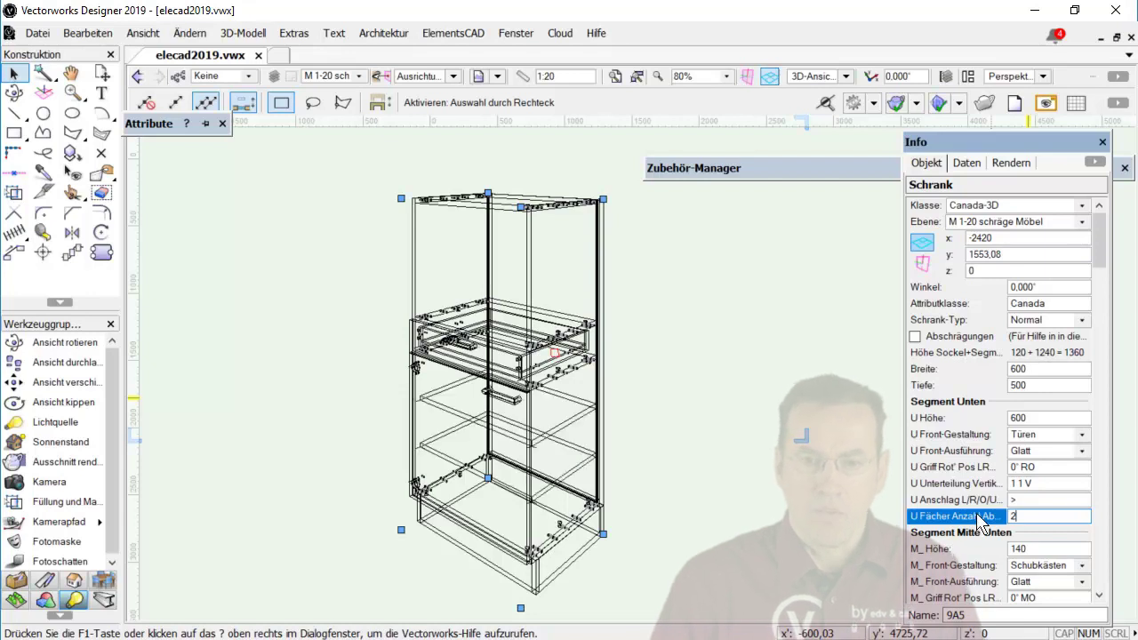
click(1101, 598)
click(1101, 598)
click(1101, 598)
click(1101, 597)
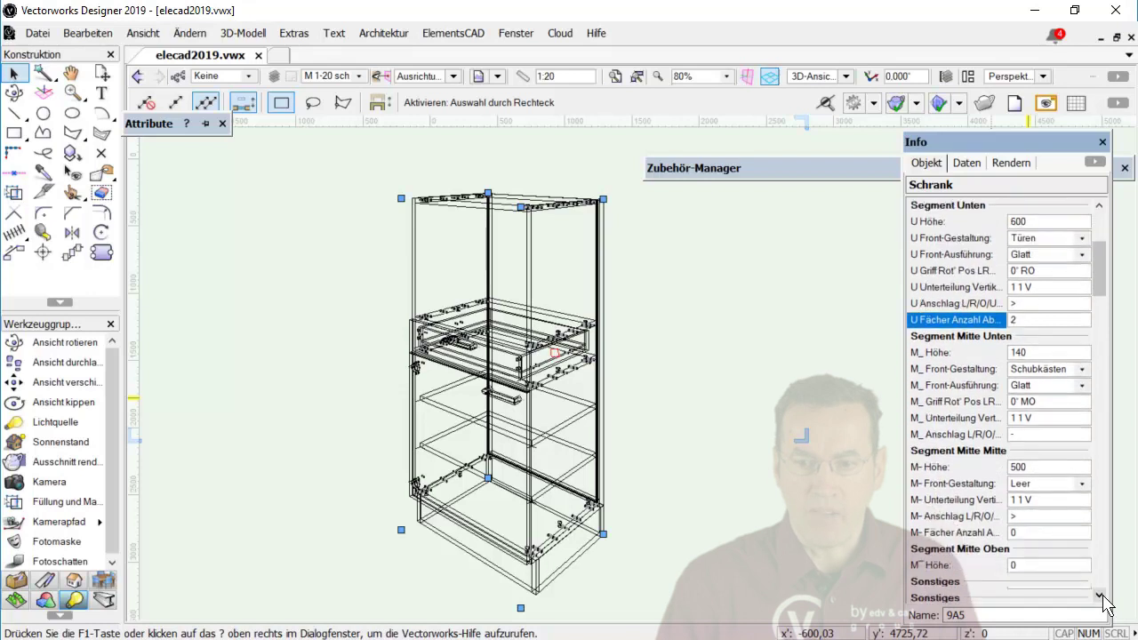
click(1100, 598)
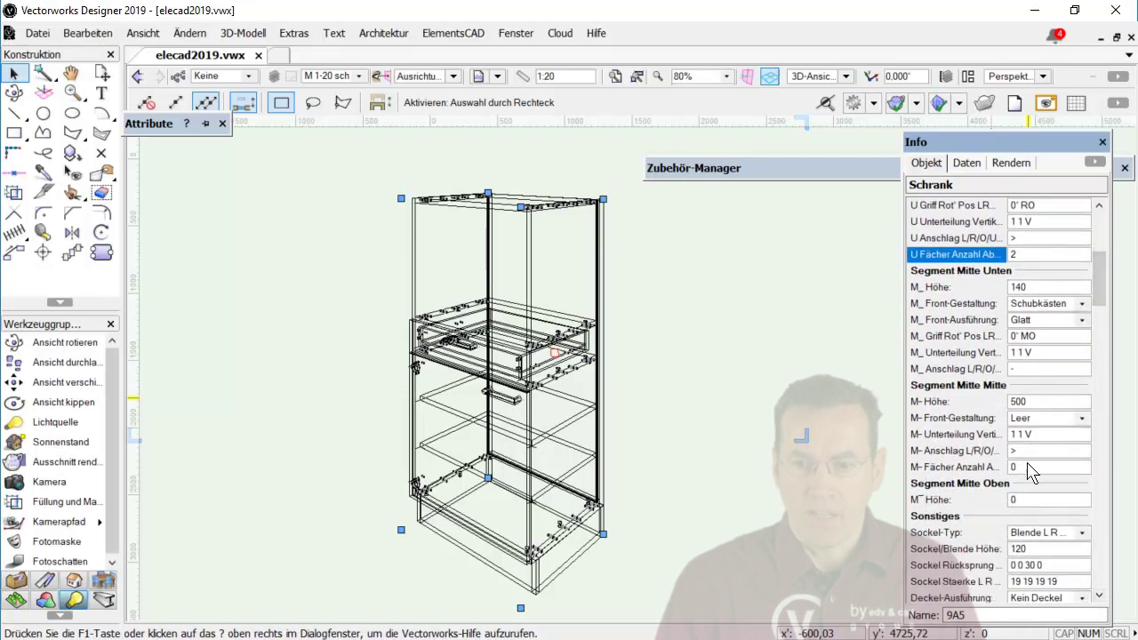
Enter 1*32 256 as the middle segment's M- Fächer Anzahl shelf value
click(995, 466)
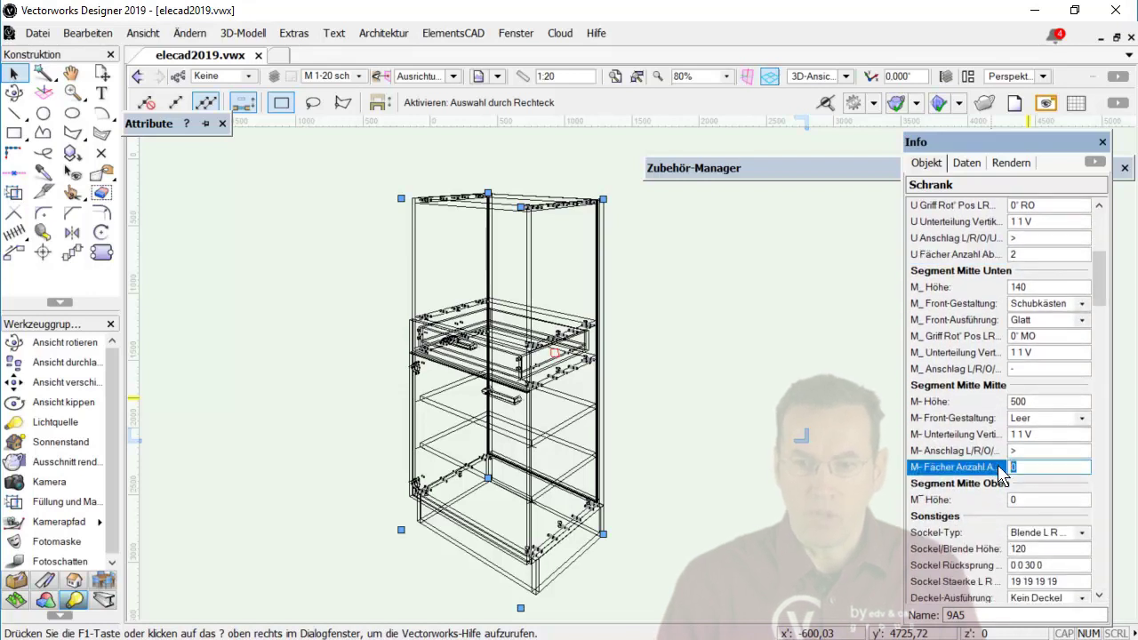
text(1*32)
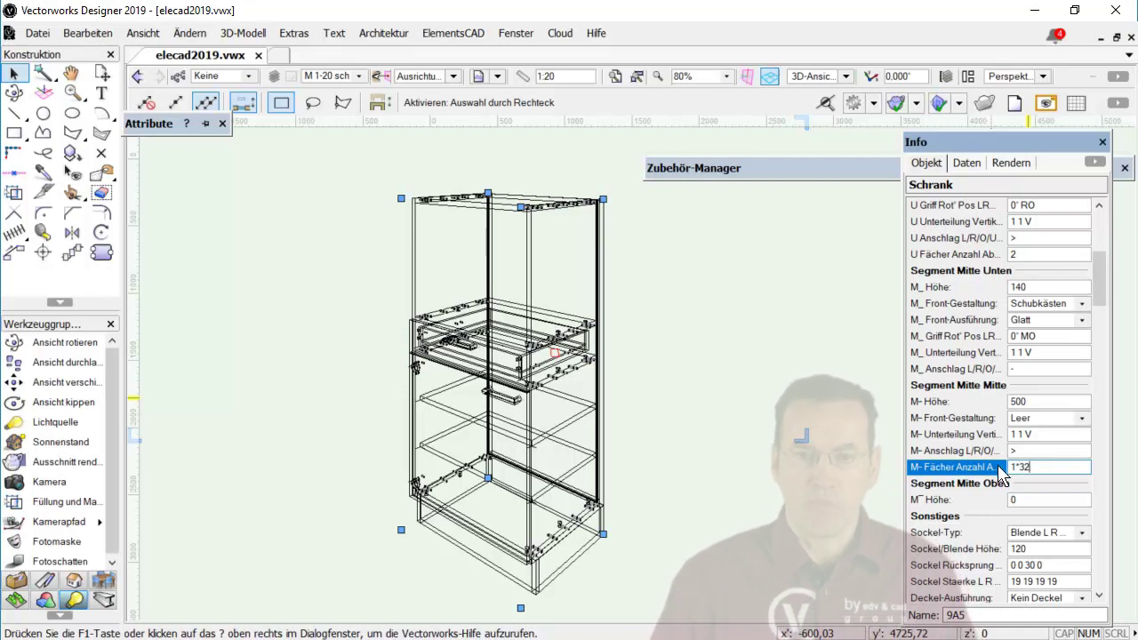
key(Return)
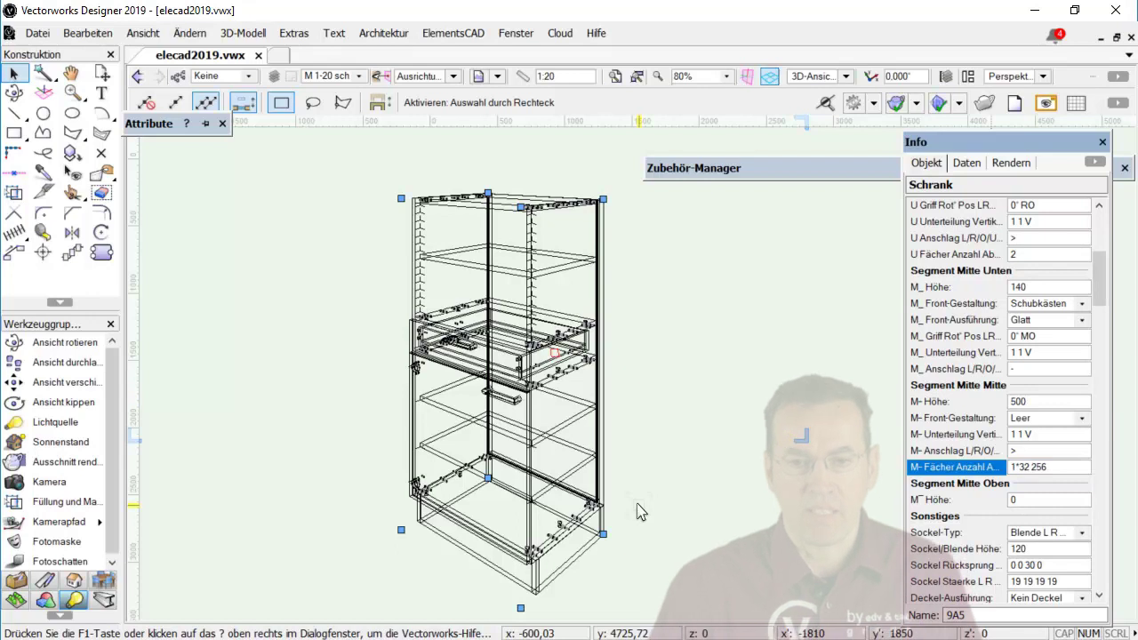
click(597, 324)
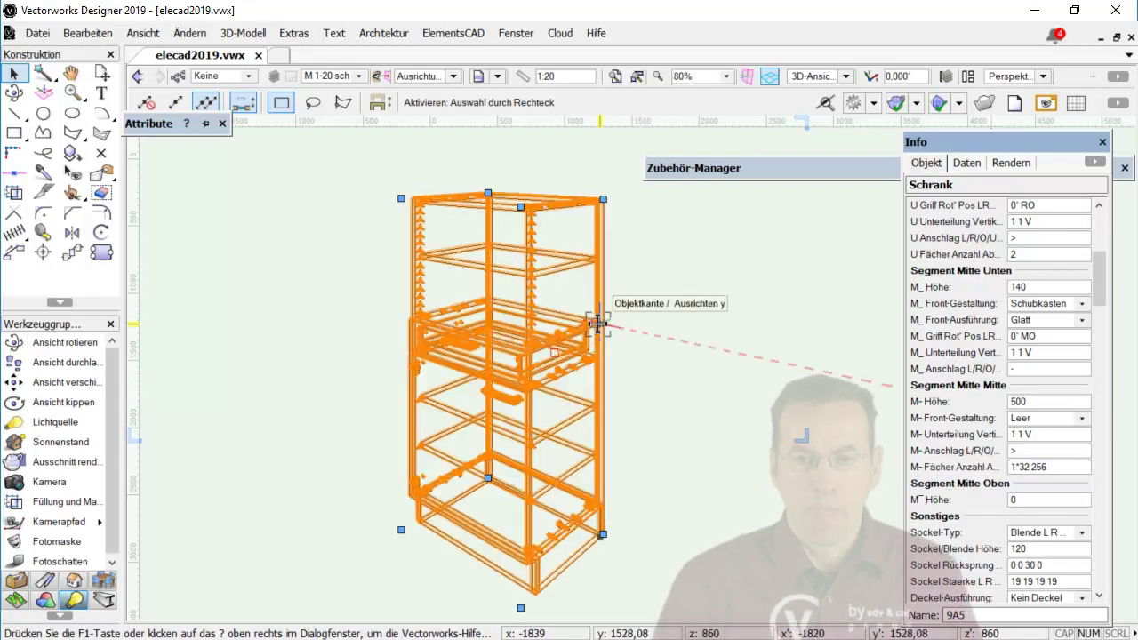
Reopen the Bohrbilder drill-pattern dialog for the cabinet via its context menu
right_click(599, 327)
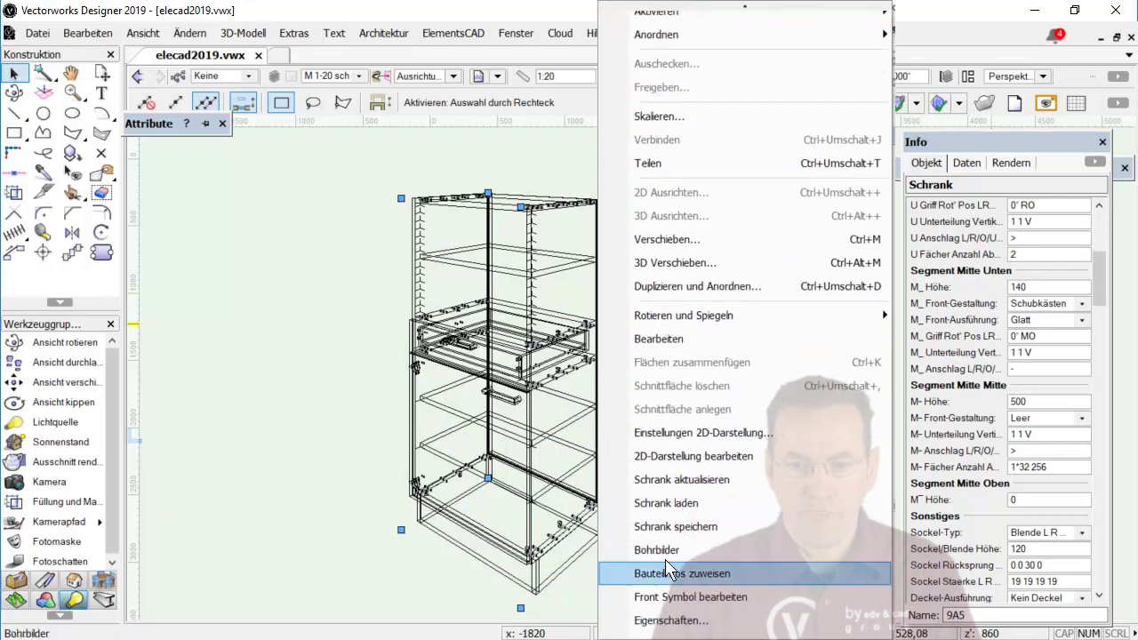
click(676, 562)
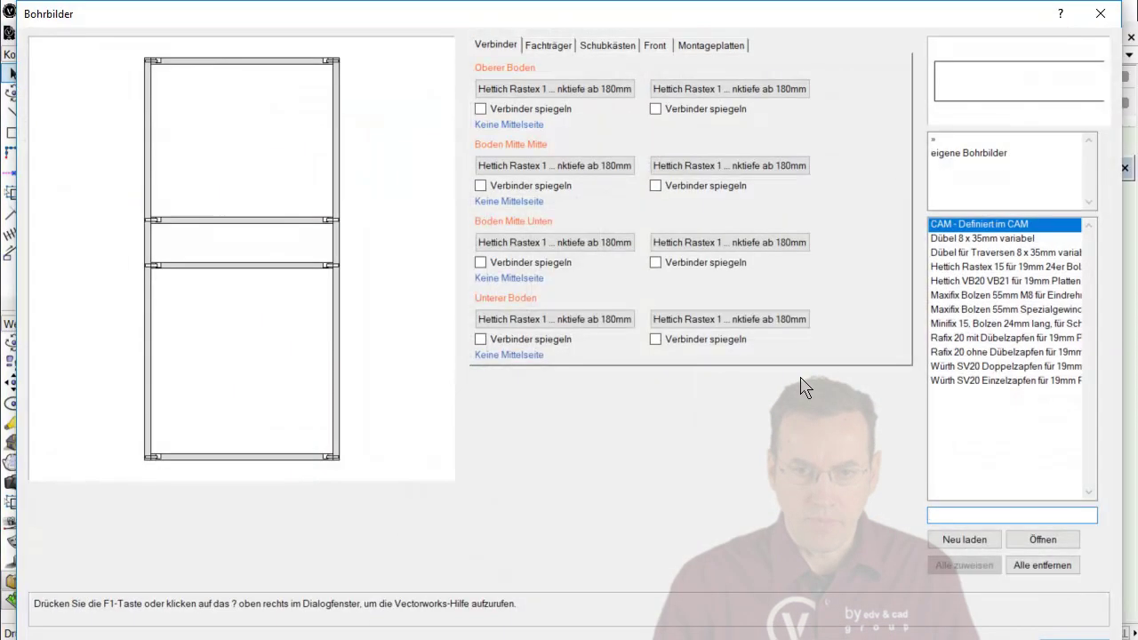
Assign the Lochreihe 5mm hole-row shelf-support pattern to segments M and U
click(561, 46)
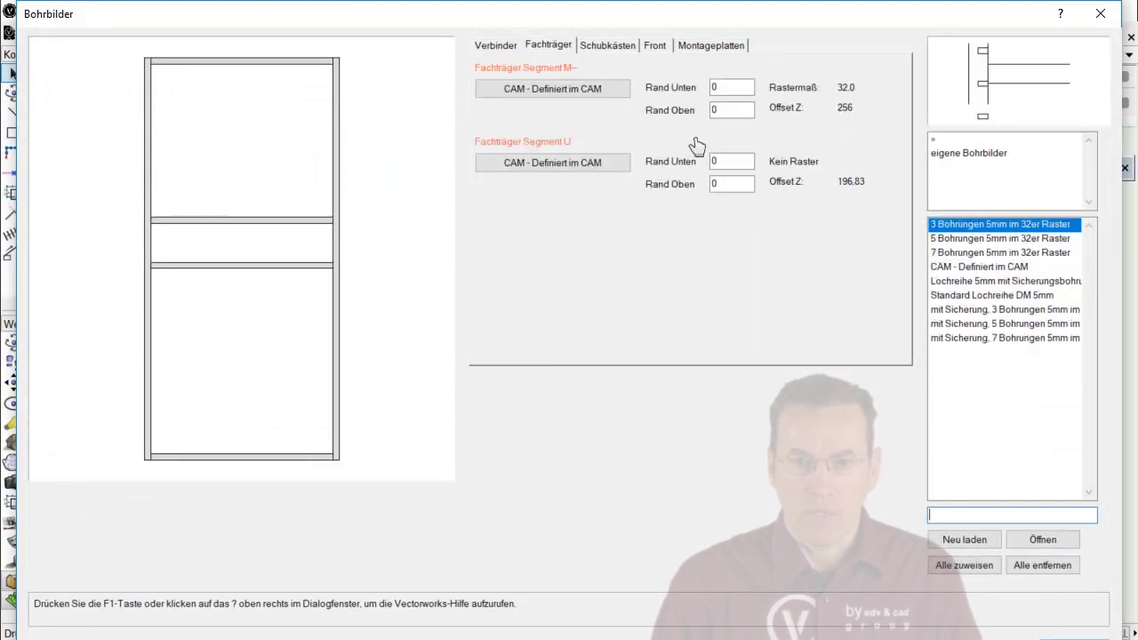
click(966, 282)
click(604, 91)
click(591, 163)
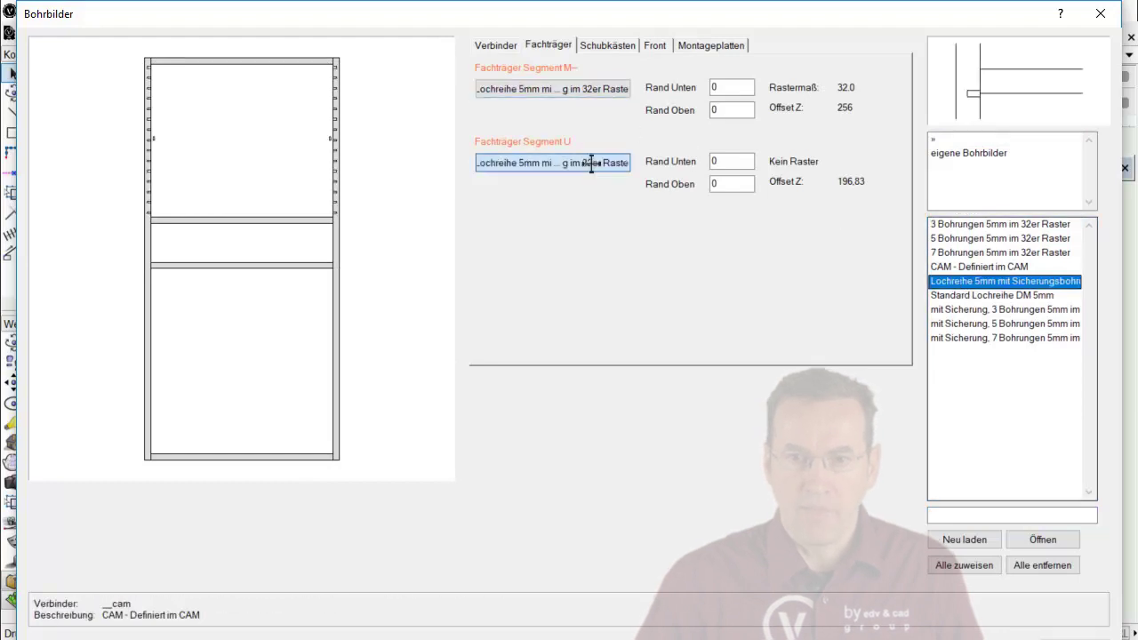
Set Rand Unten and Rand Oben shelf-support margins to 50 mm
double_click(724, 86)
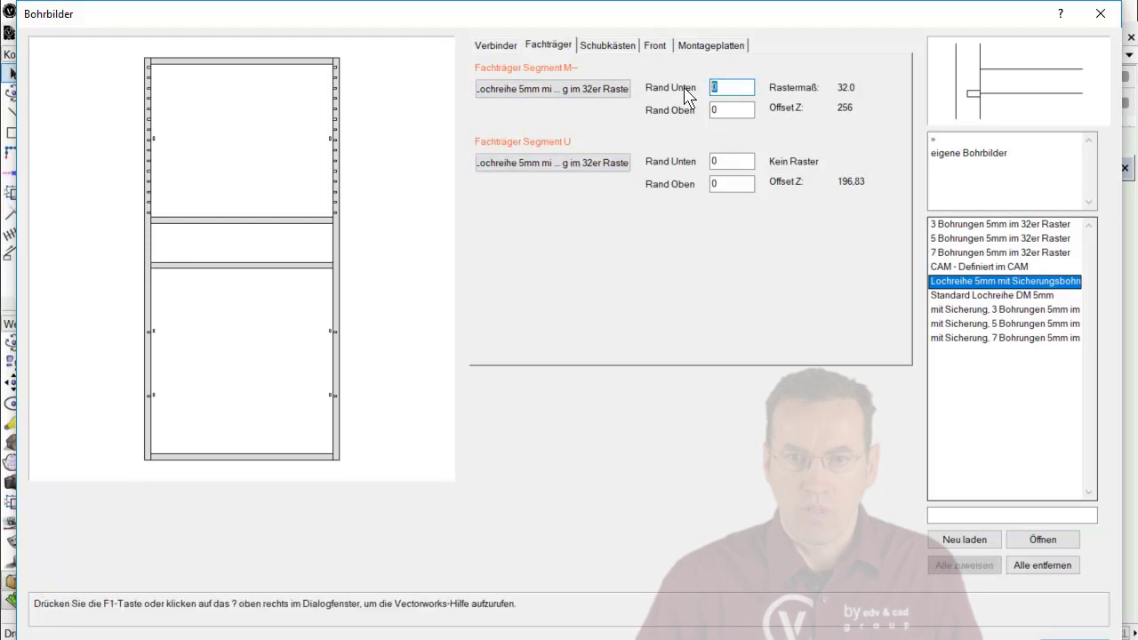
text(50)
key(Tab)
text(50)
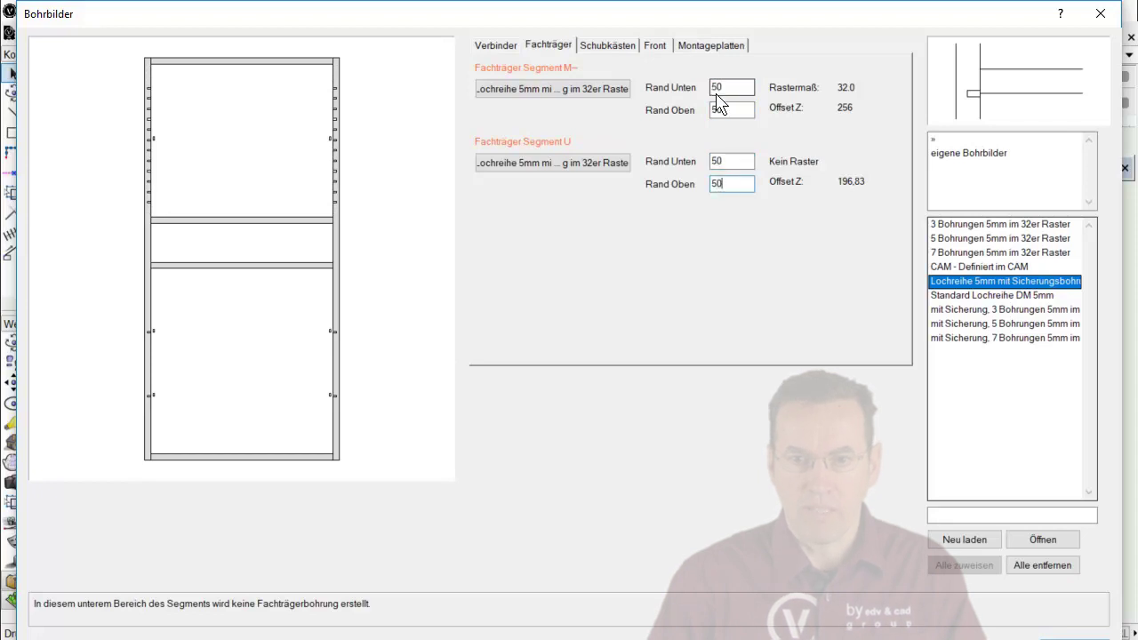
click(498, 338)
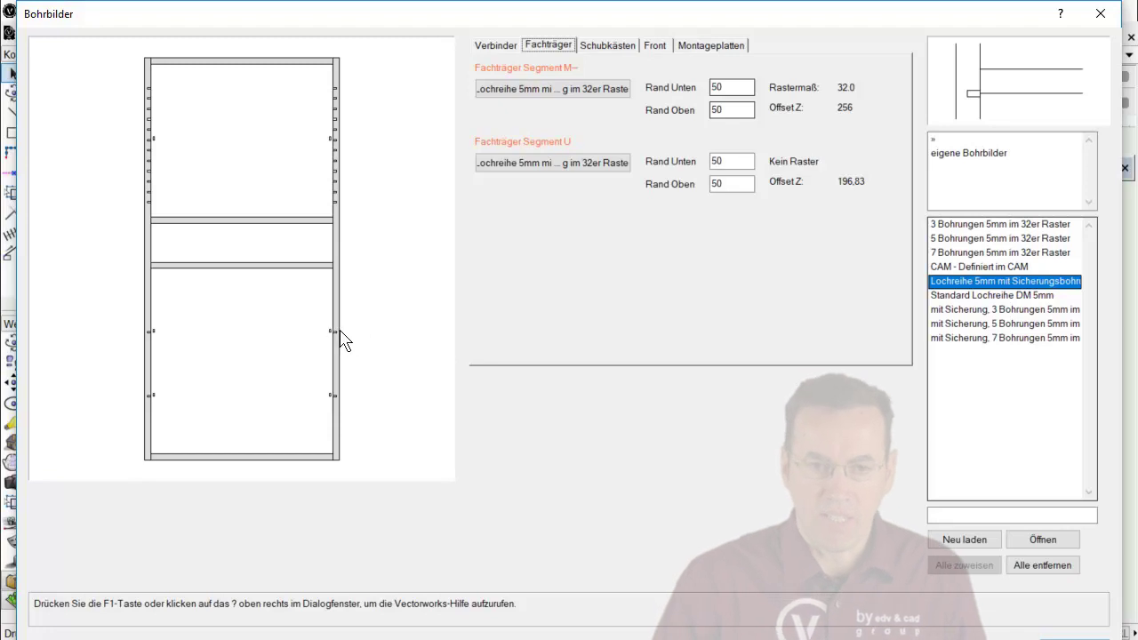
click(992, 325)
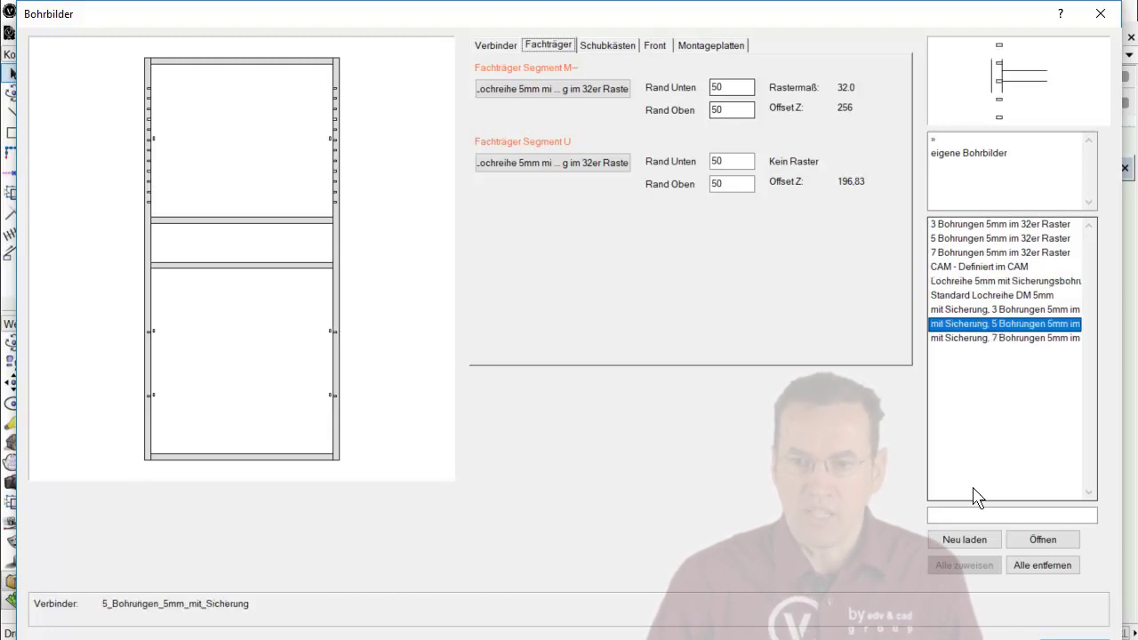
Assign the 'mit Sicherung, 5 Bohrungen' shelf-support pattern to segment U
click(598, 165)
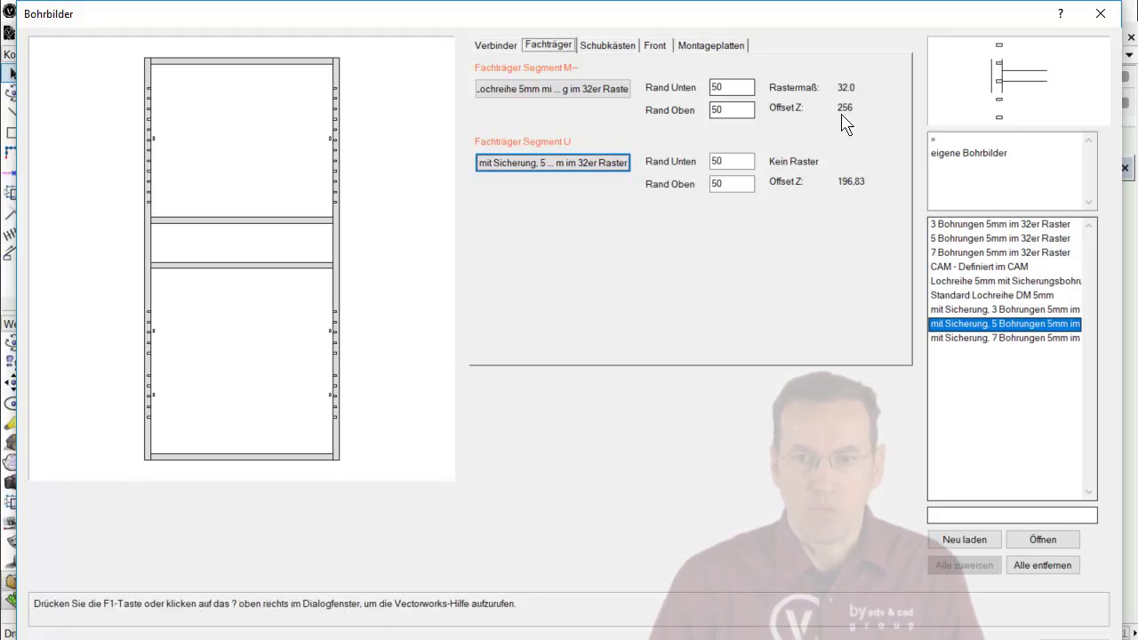
key(Delete)
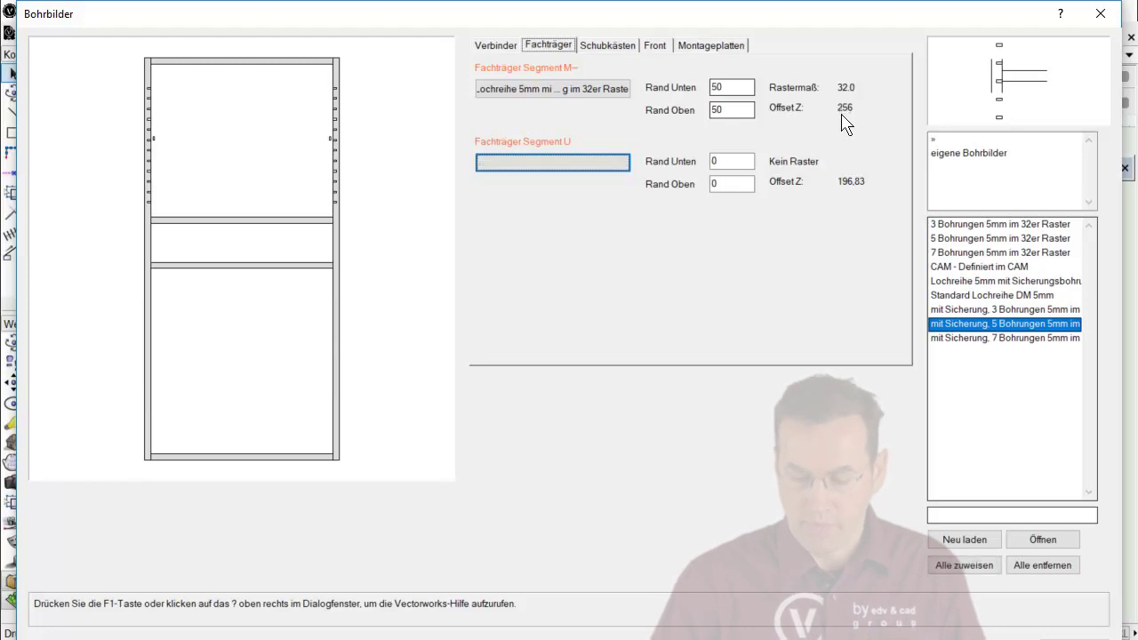
click(552, 163)
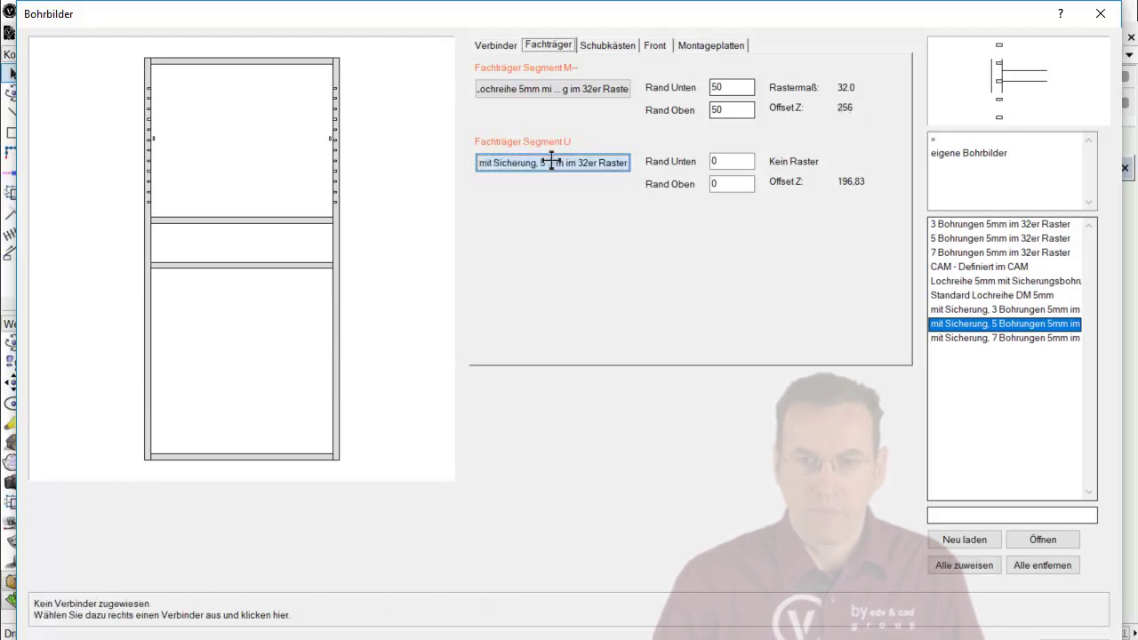
click(971, 323)
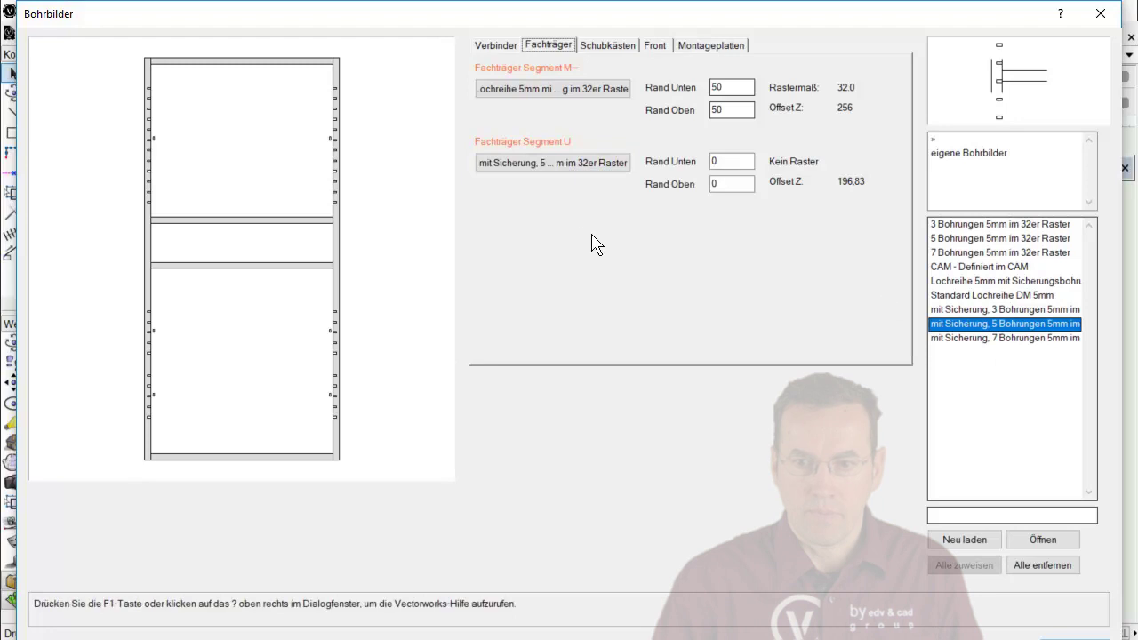
Return to the Verbinder connector list and close the Bohrbilder dialog
click(505, 46)
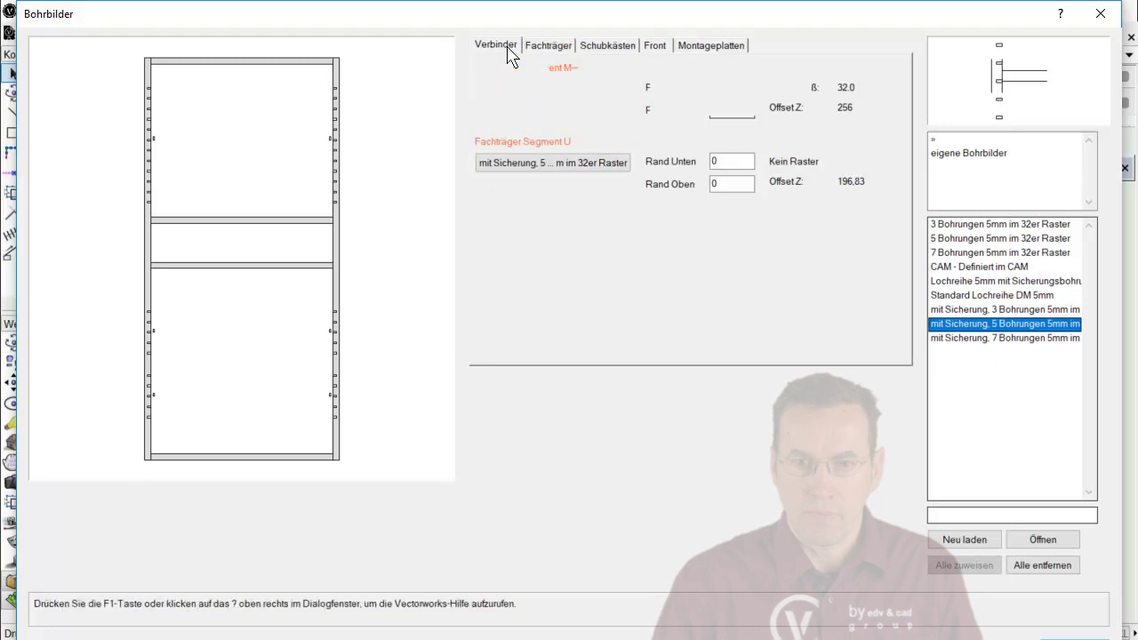
click(1035, 191)
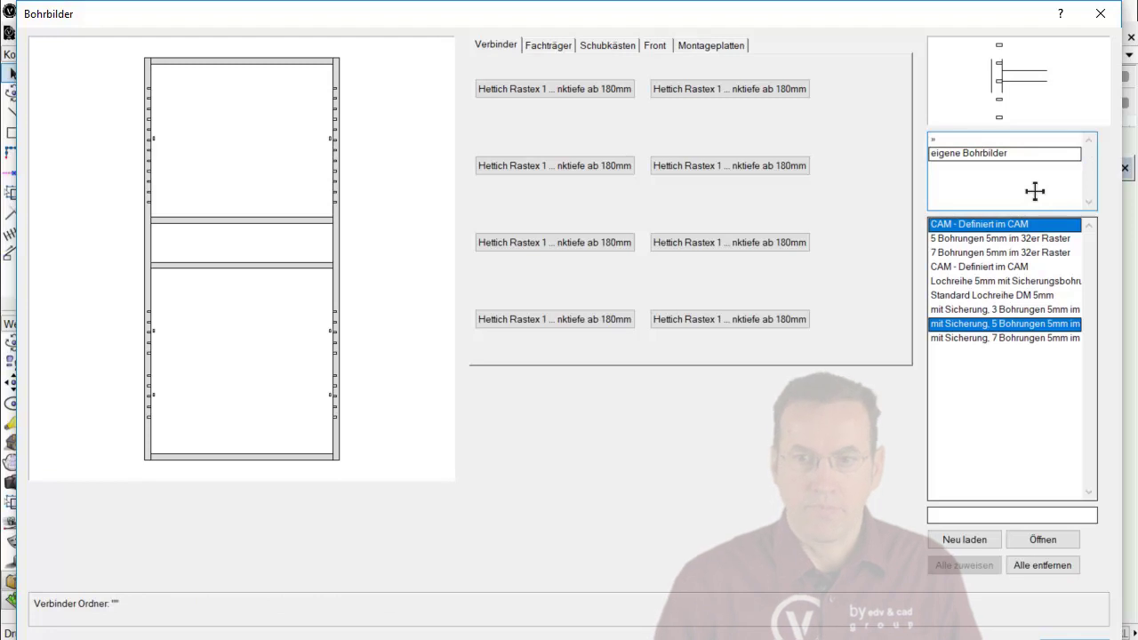
key(Escape)
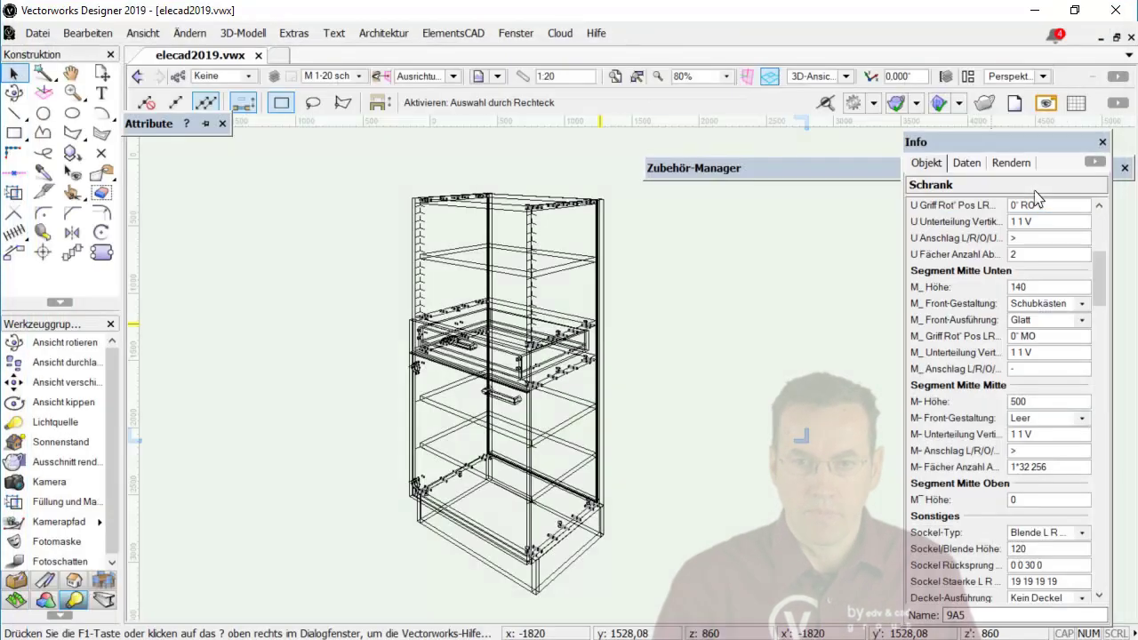
Run ElementsCAD > Schrank > Bauteile auf Ebene to lay the cabinet parts flat on a layer
click(459, 39)
mouse_move(498, 102)
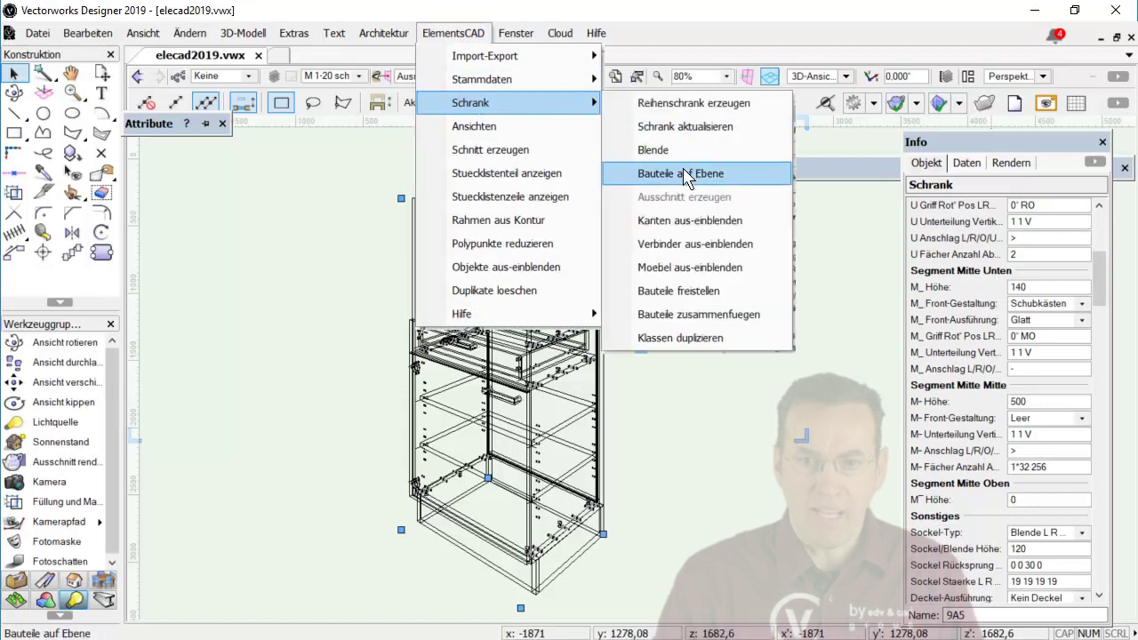
click(692, 174)
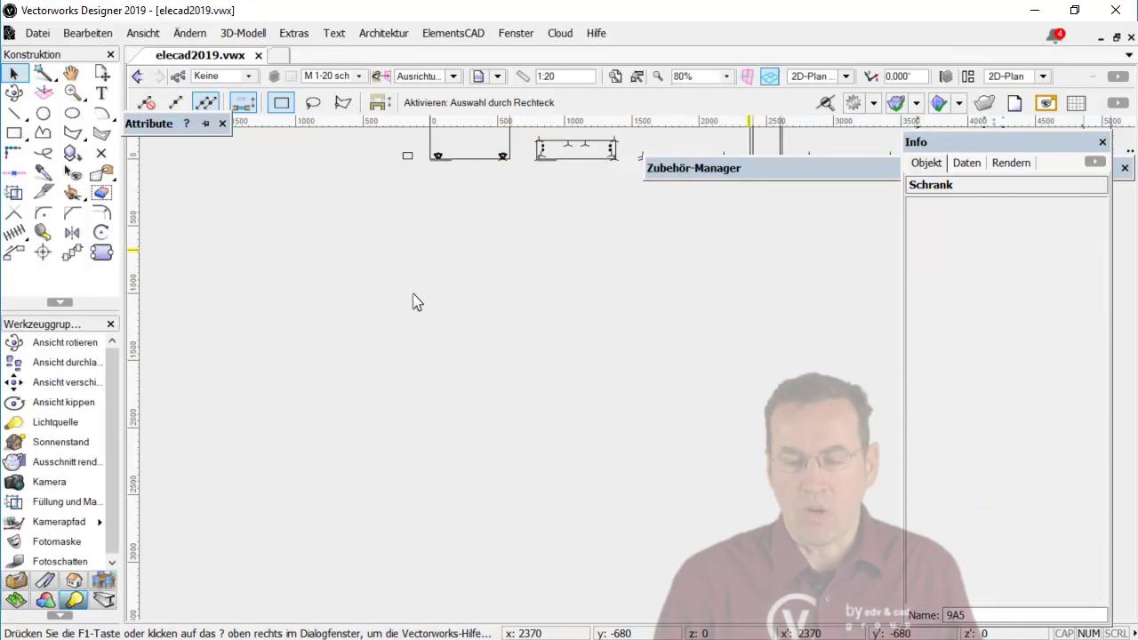
Pan to the flat part drawings and zoom to 200% on the side panel's drill holes
key(h)
drag(683, 160, 348, 333)
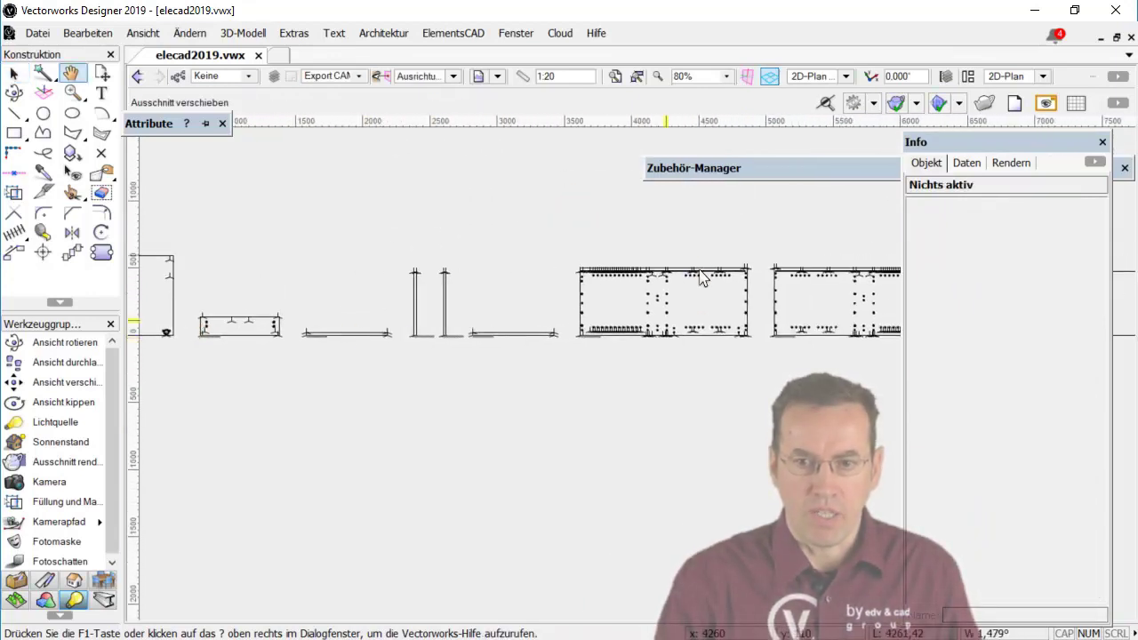
scroll(701, 282, up, 3)
key(x)
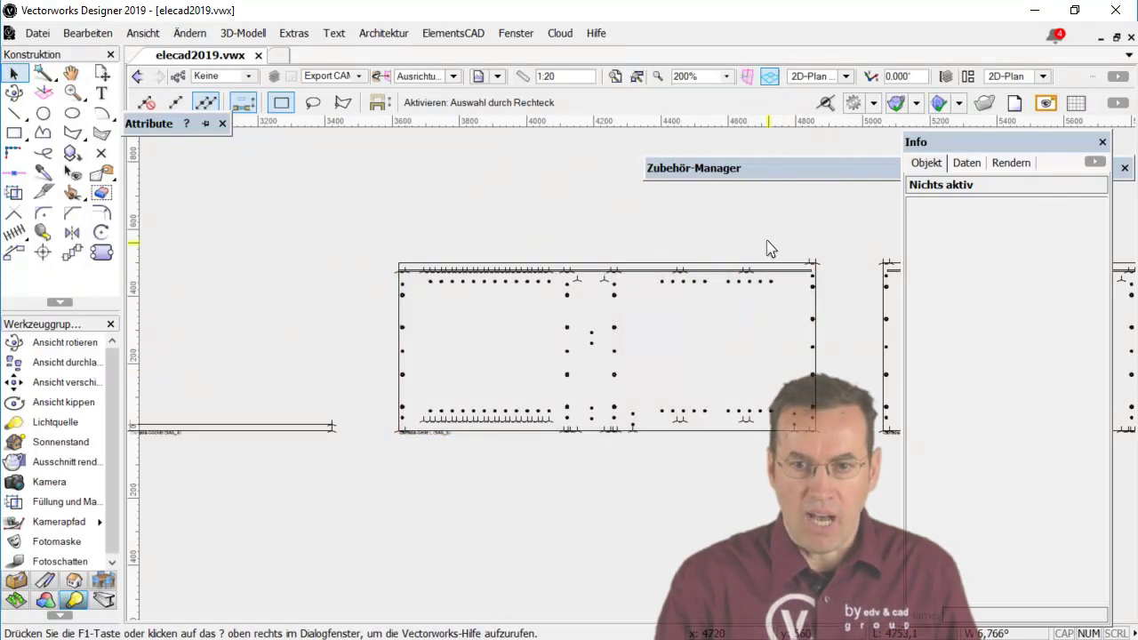